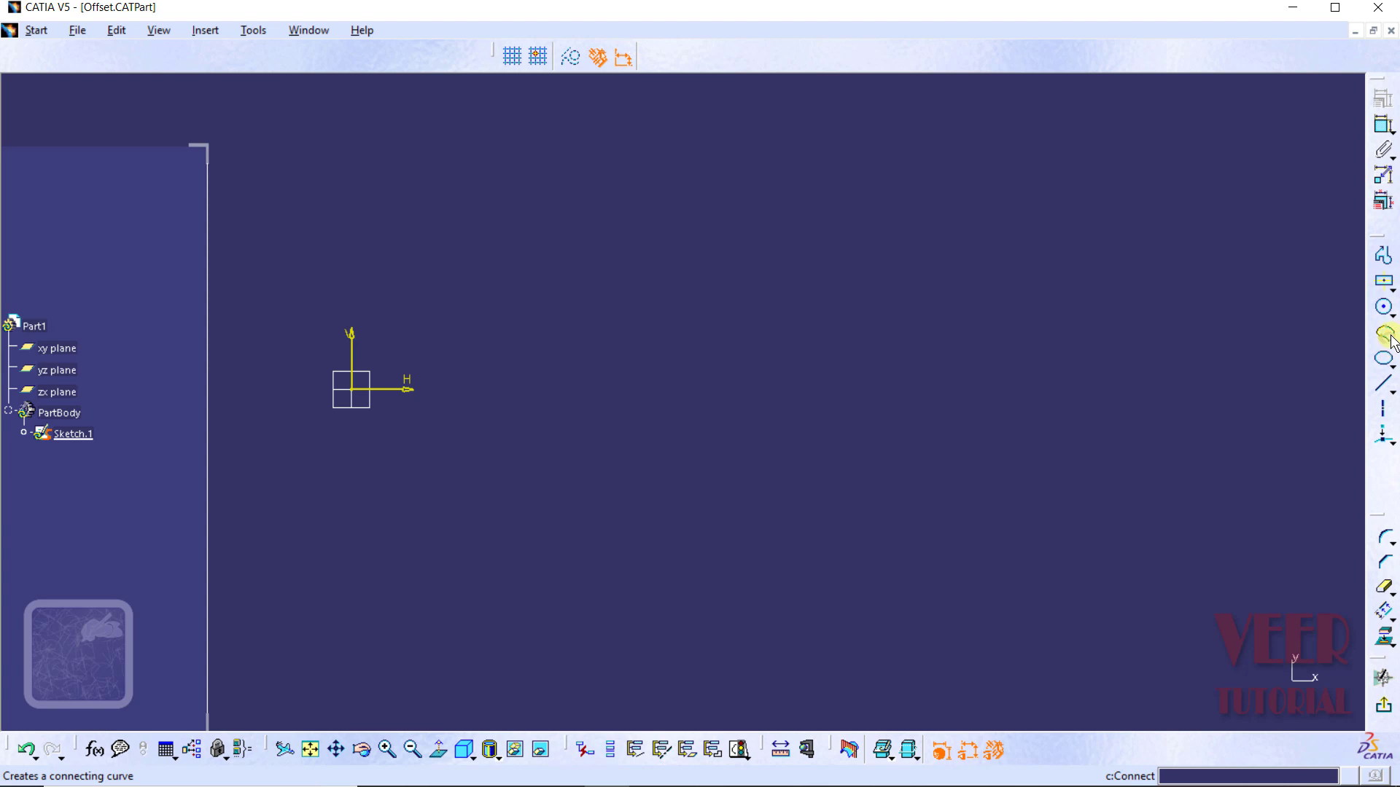
# Sketch an open wave-shaped spline through six control points, starting below the origin and alternating between crests and troughs toward positive H.
pyautogui.click(1393, 355)
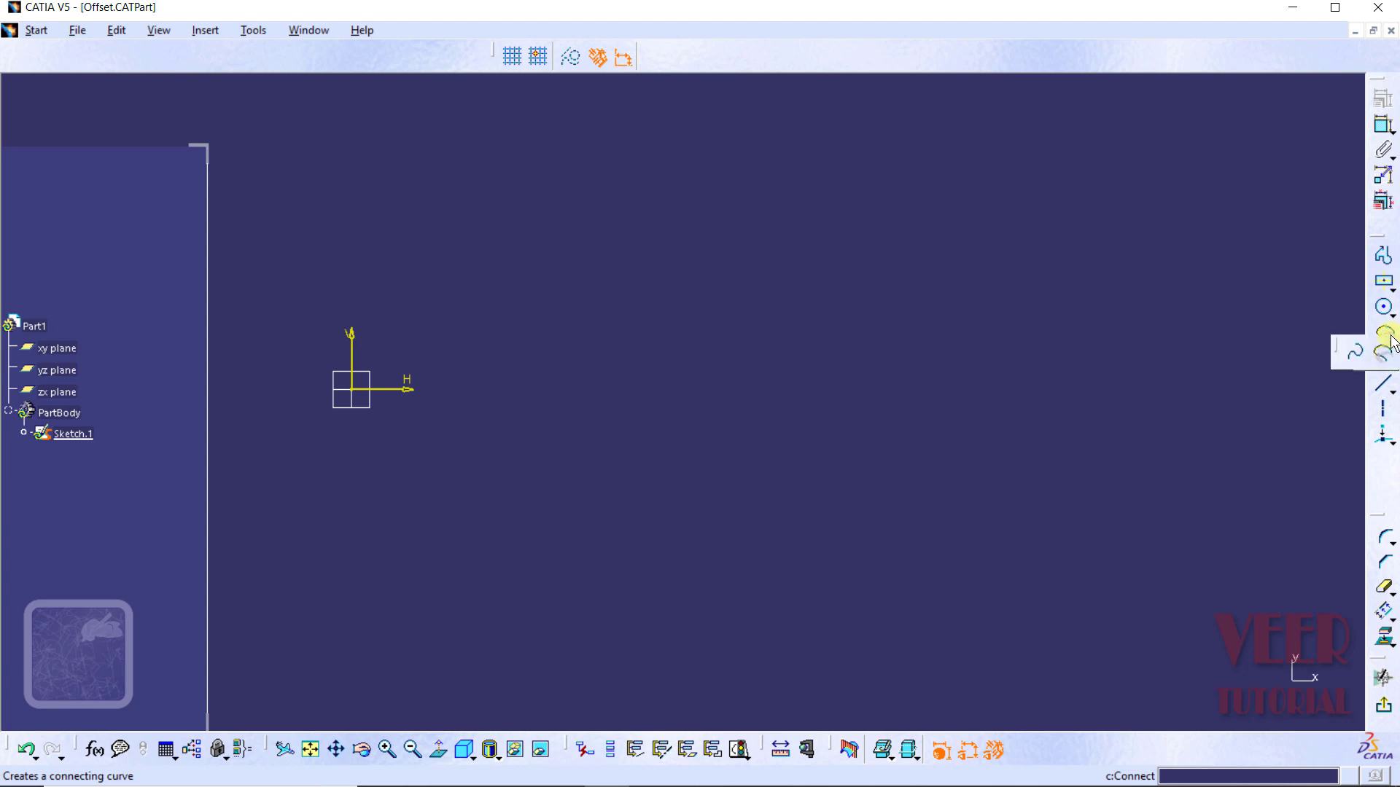
pyautogui.click(1355, 353)
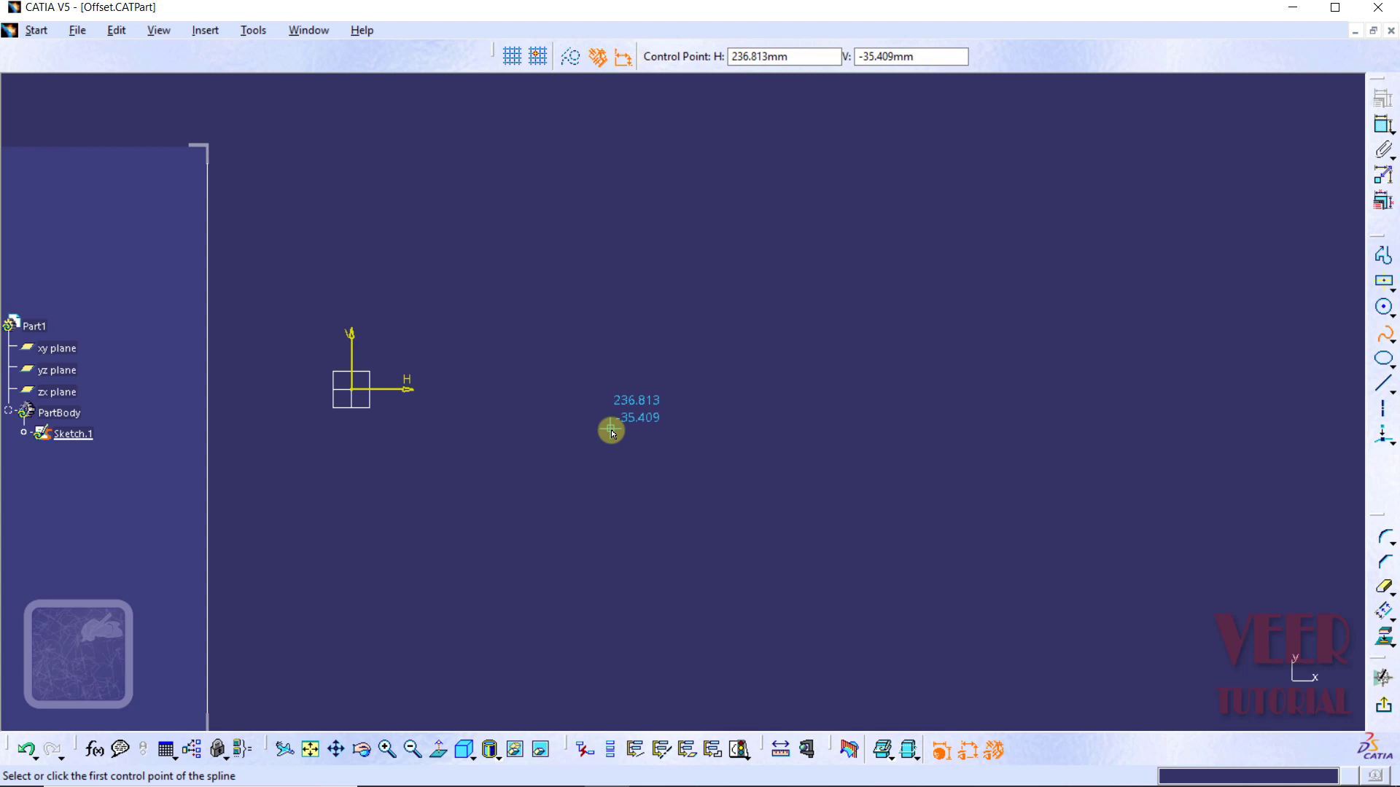
pyautogui.click(399, 502)
pyautogui.click(679, 406)
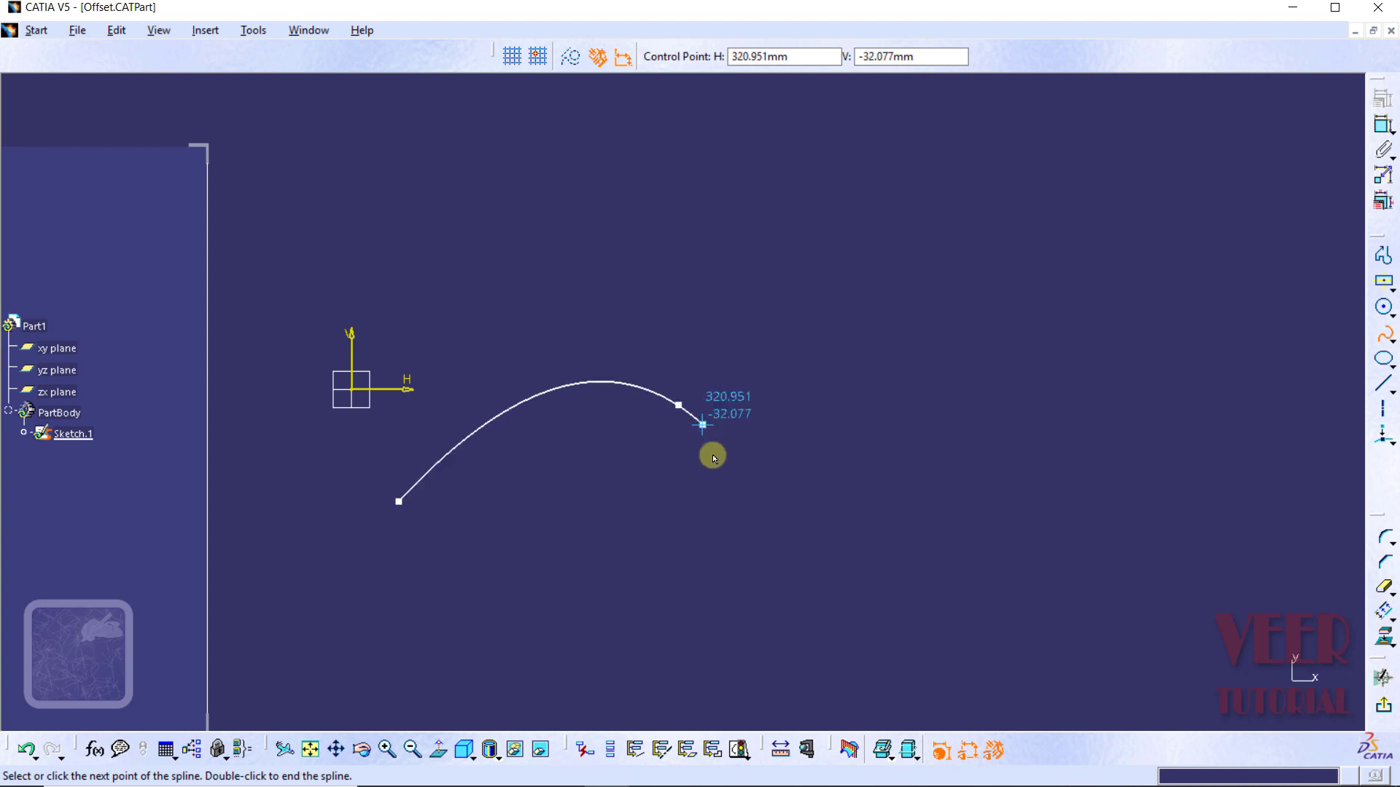
pyautogui.click(780, 557)
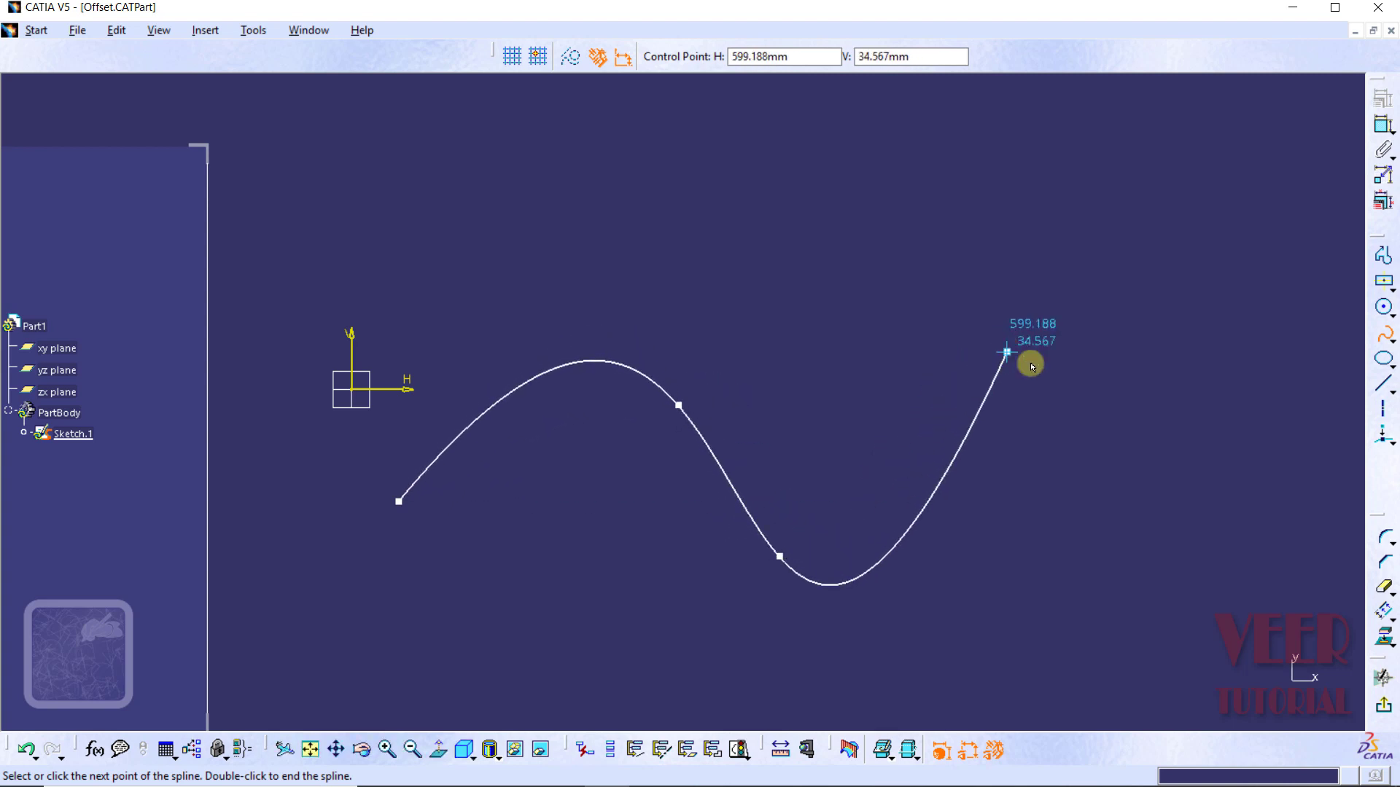
pyautogui.click(1008, 351)
pyautogui.click(1129, 567)
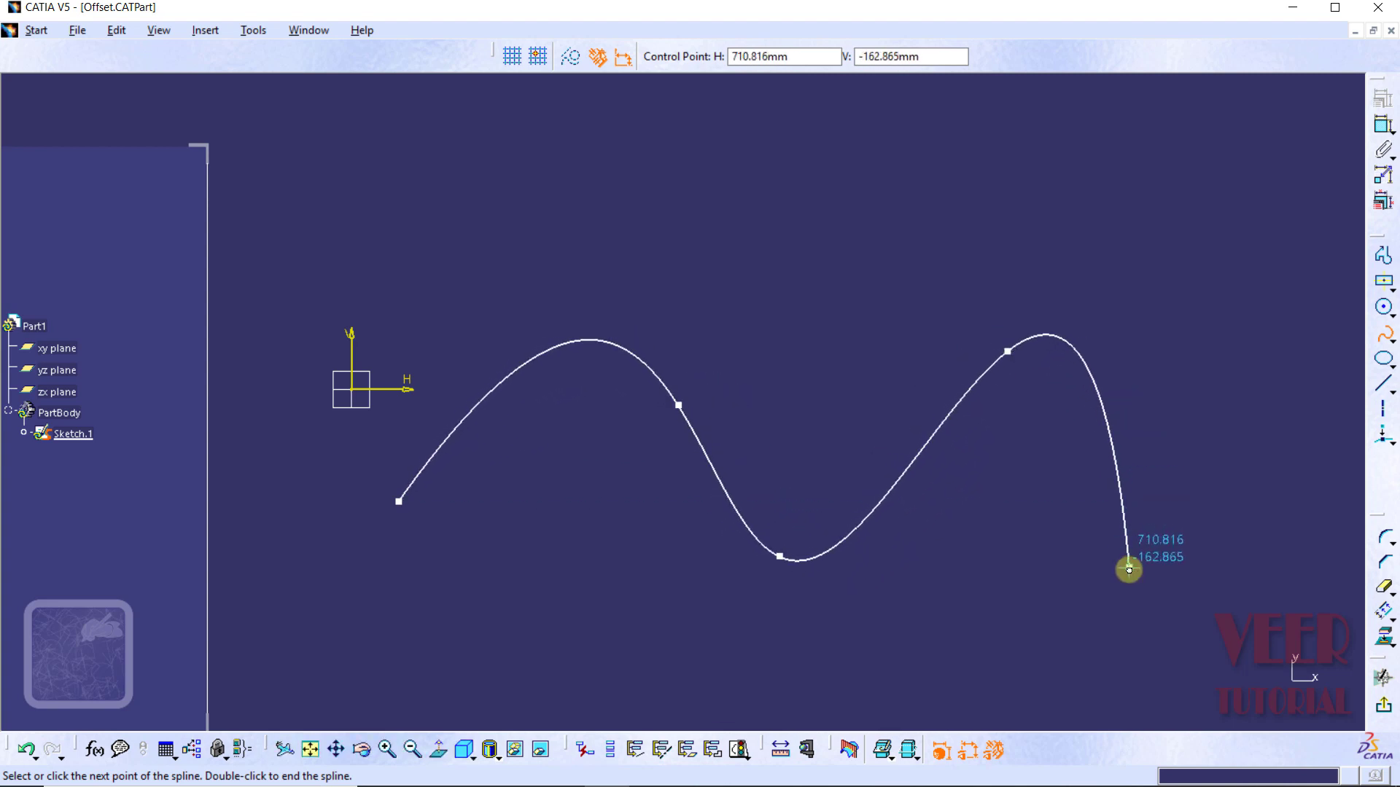
pyautogui.doubleClick(1226, 455)
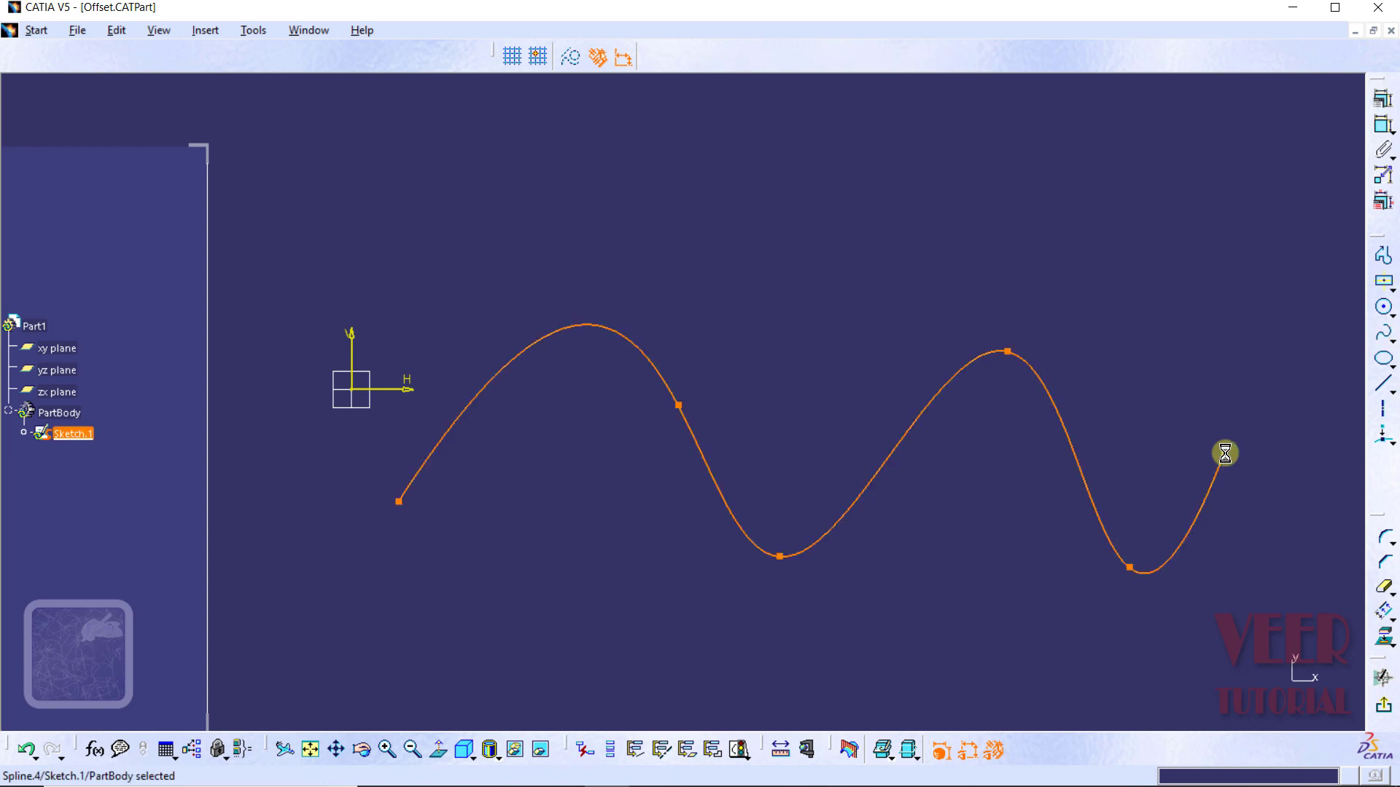
pyautogui.click(1294, 541)
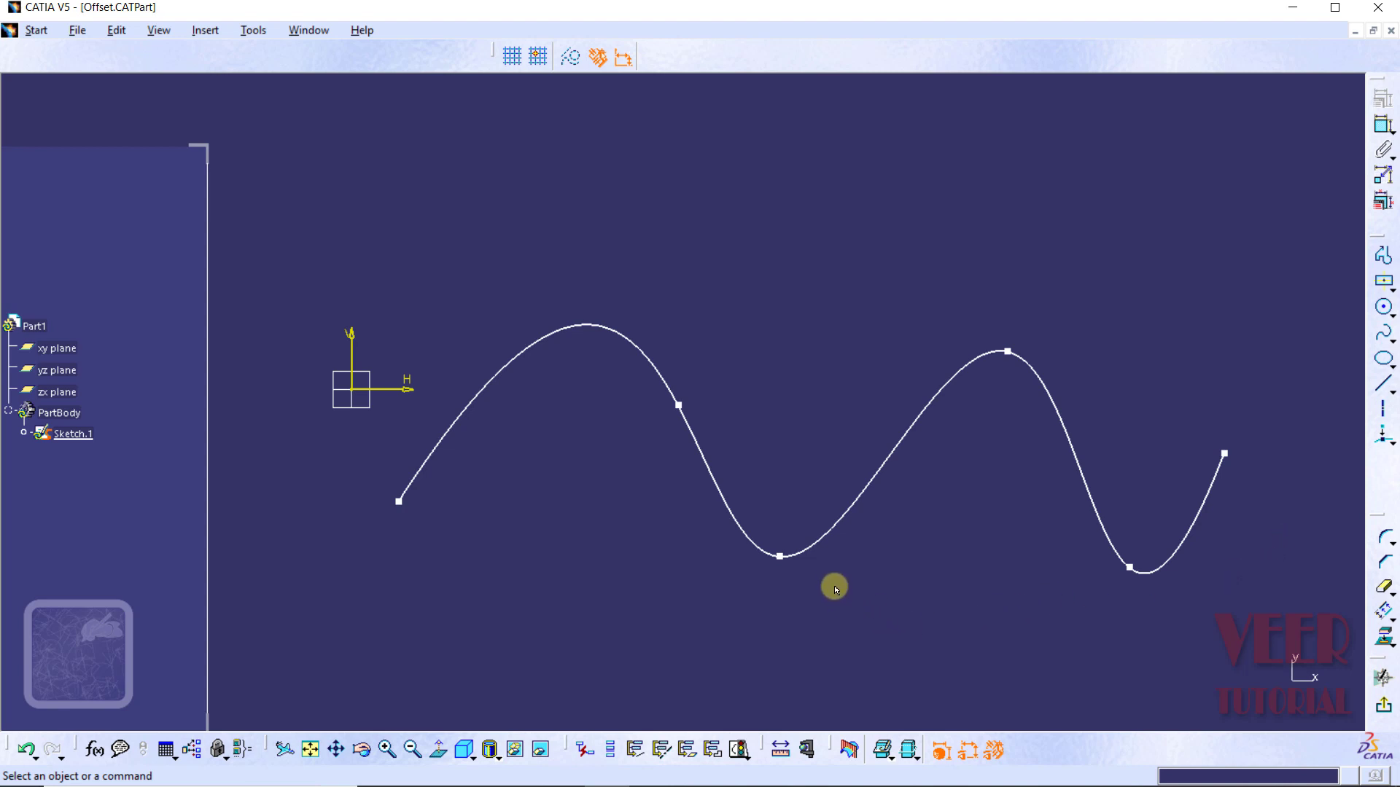
# Open the wave spline's definition to view its control point settings, and close it without applying changes.
pyautogui.click(829, 531)
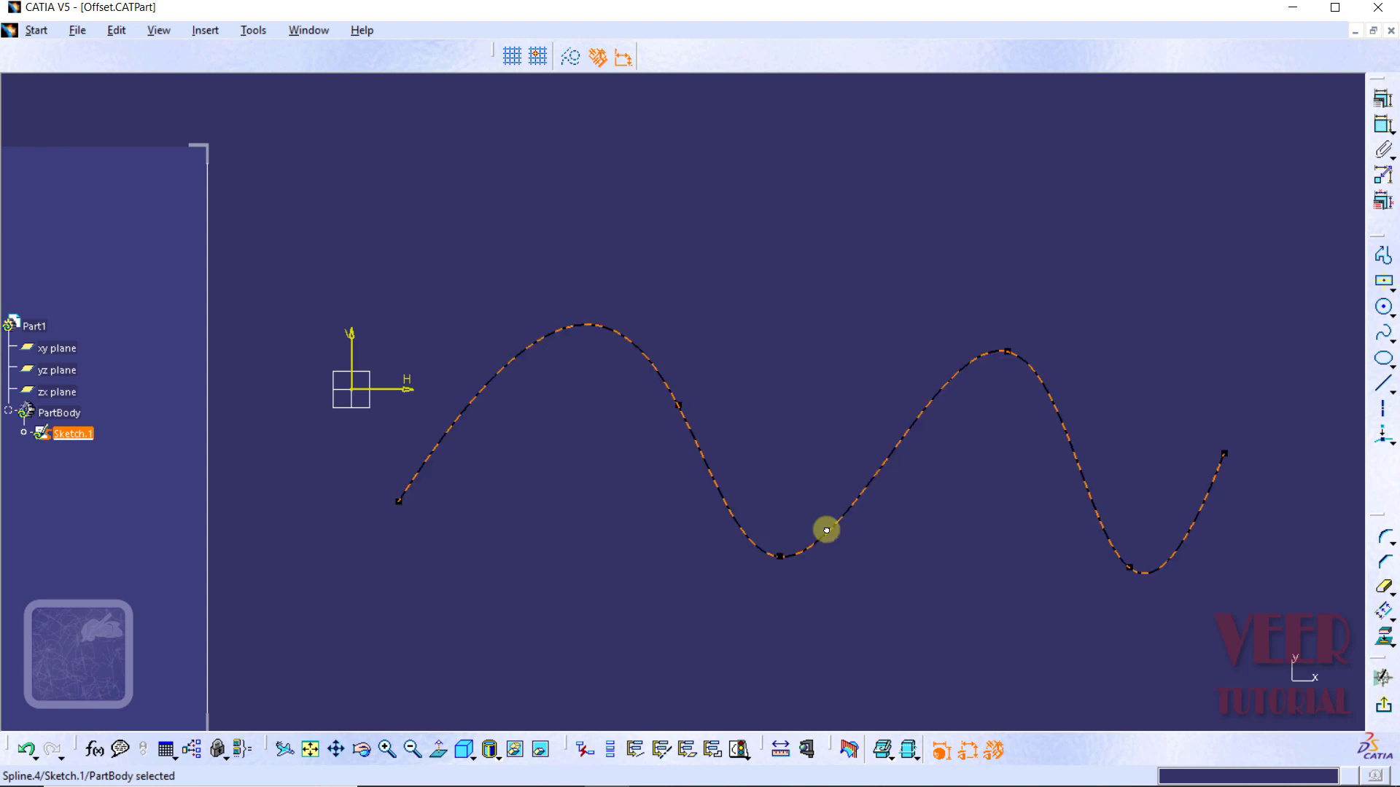
pyautogui.rightClick(826, 530)
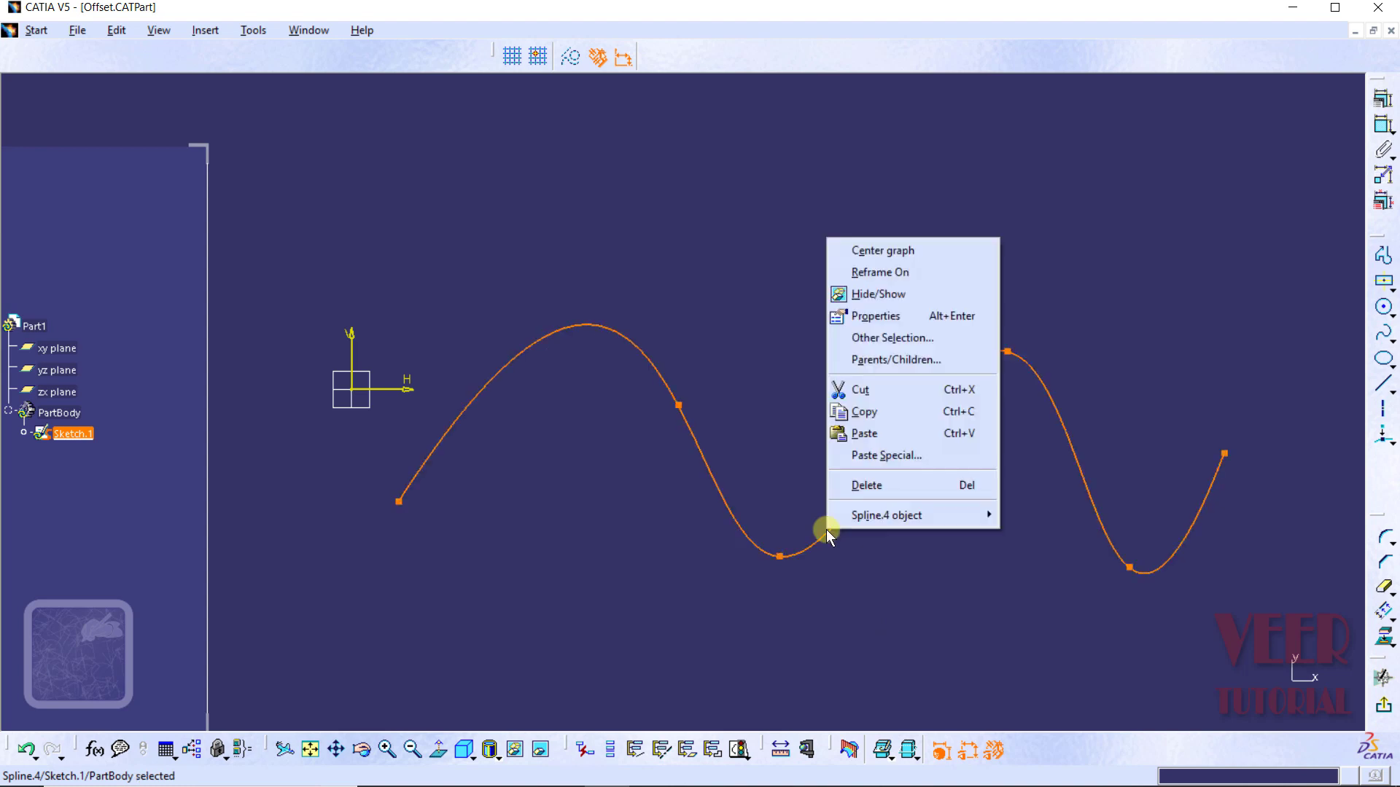
pyautogui.moveTo(911, 518)
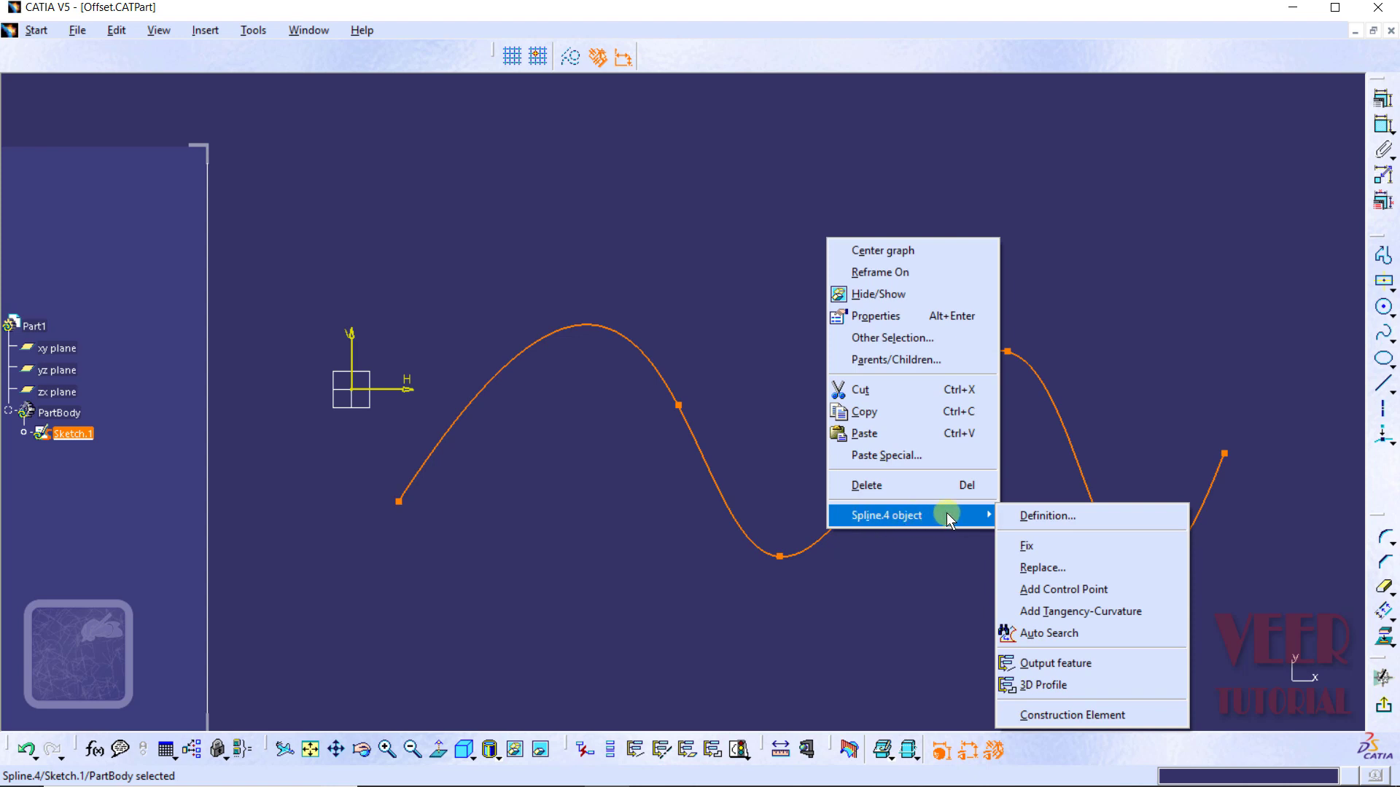
pyautogui.click(1035, 513)
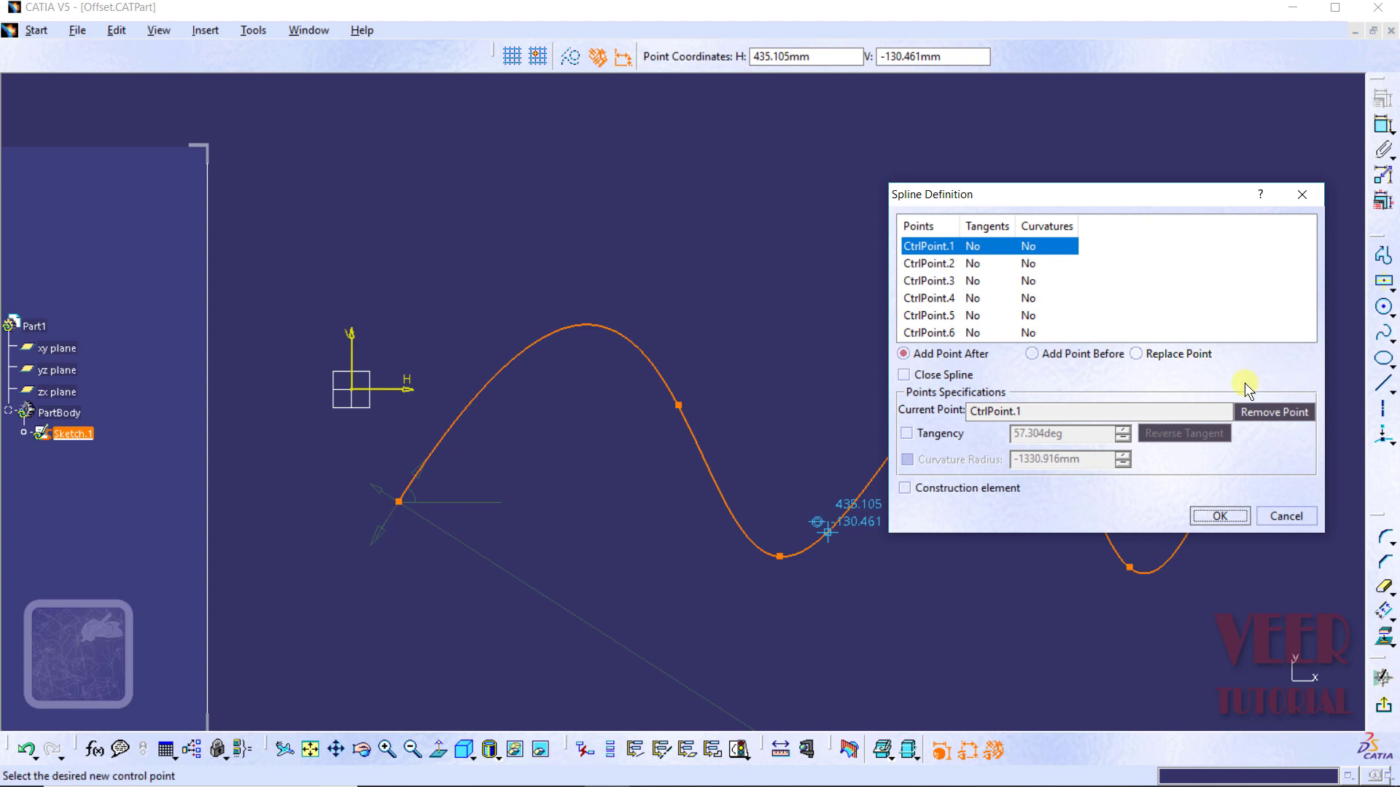
pyautogui.click(1286, 516)
pyautogui.click(716, 603)
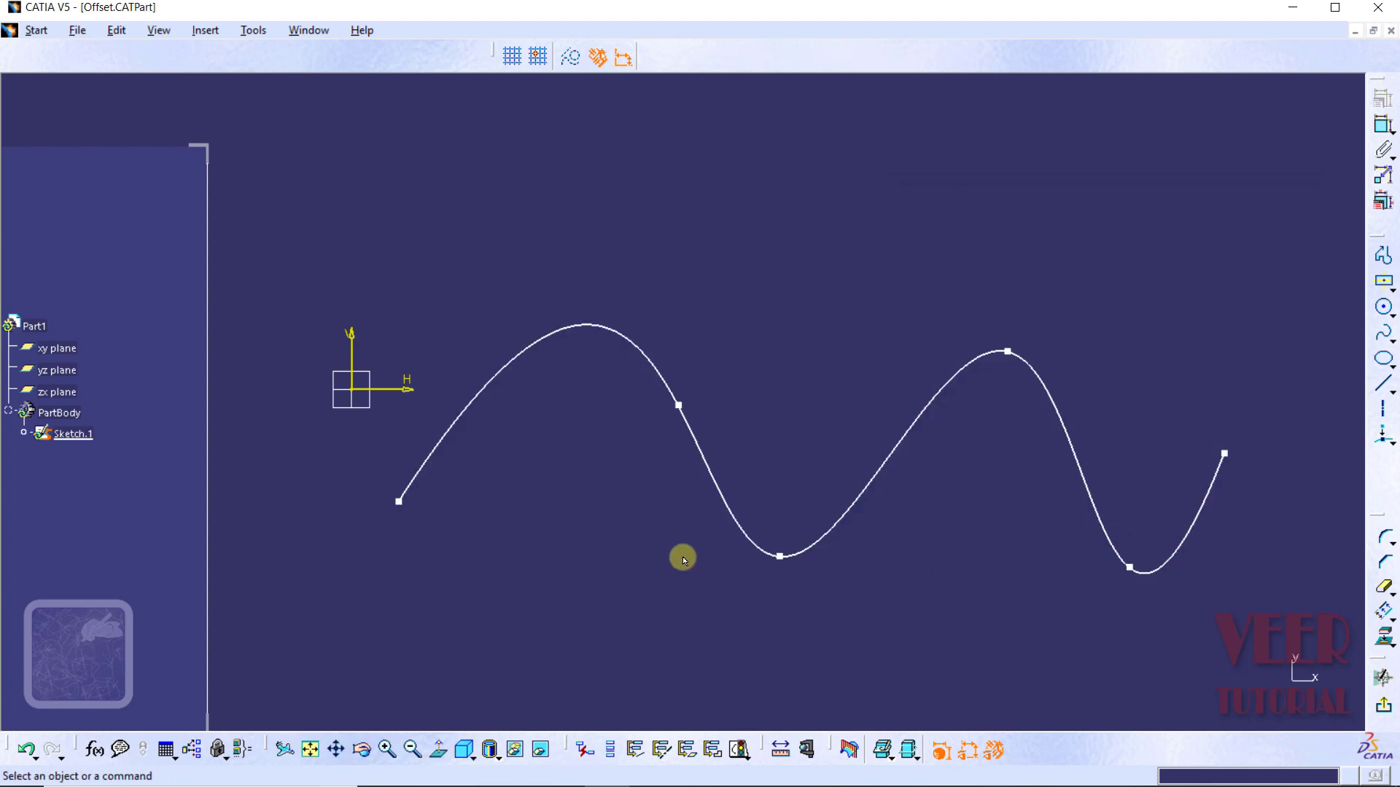
# Reopen the spline's definition and go through CtrlPoint.2 to CtrlPoint.6 to locate each on the curve, returning to CtrlPoint.1.
pyautogui.doubleClick(696, 432)
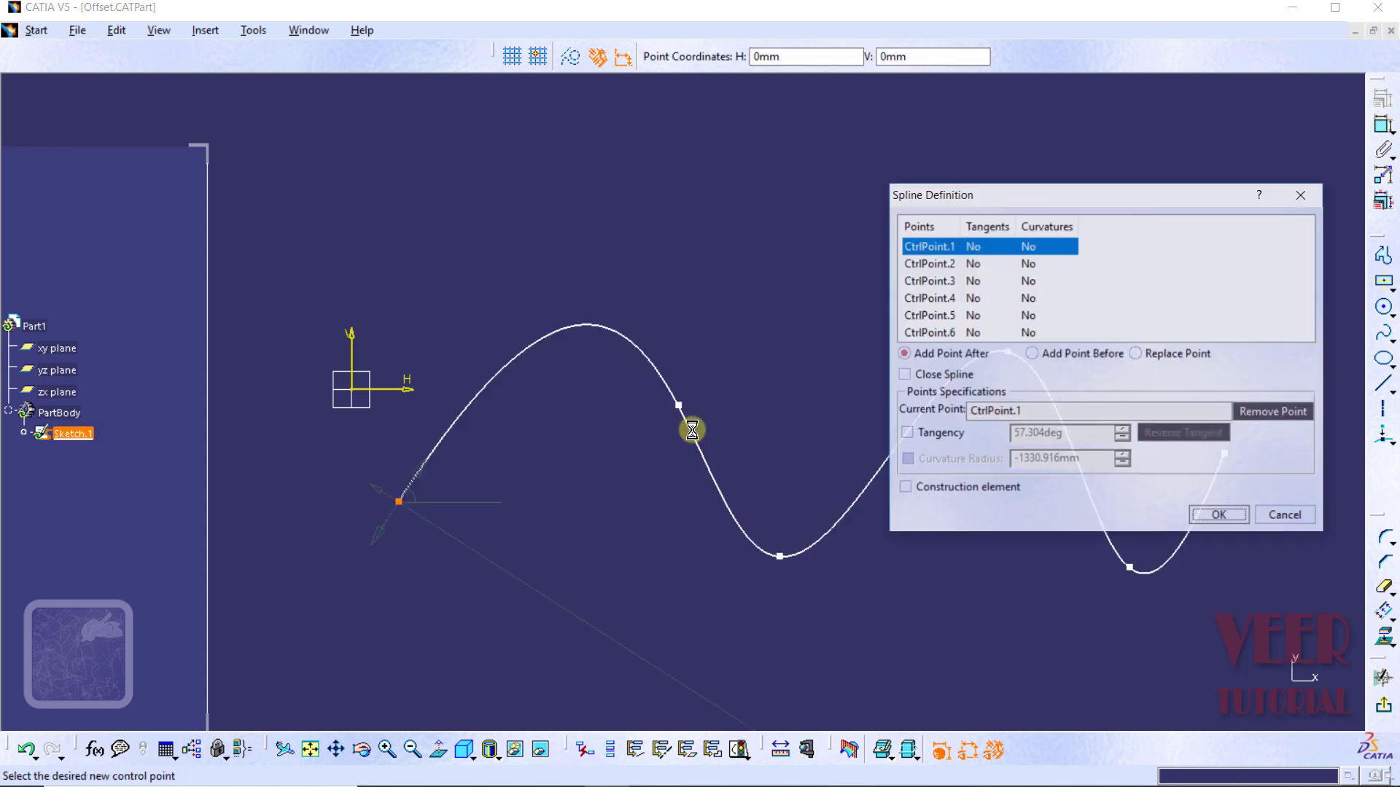
pyautogui.moveTo(1108, 191); pyautogui.dragTo(908, 180)
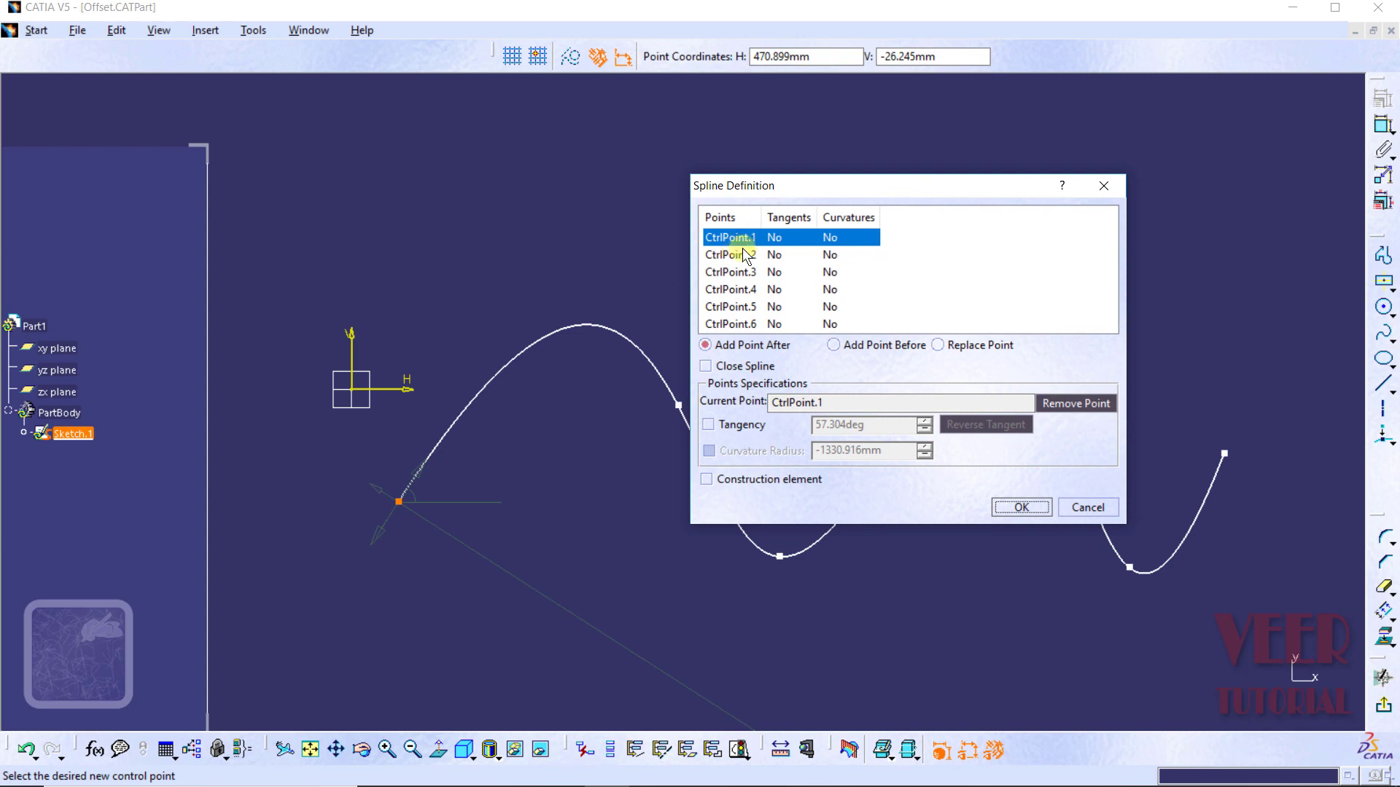
pyautogui.moveTo(792, 187); pyautogui.dragTo(904, 152)
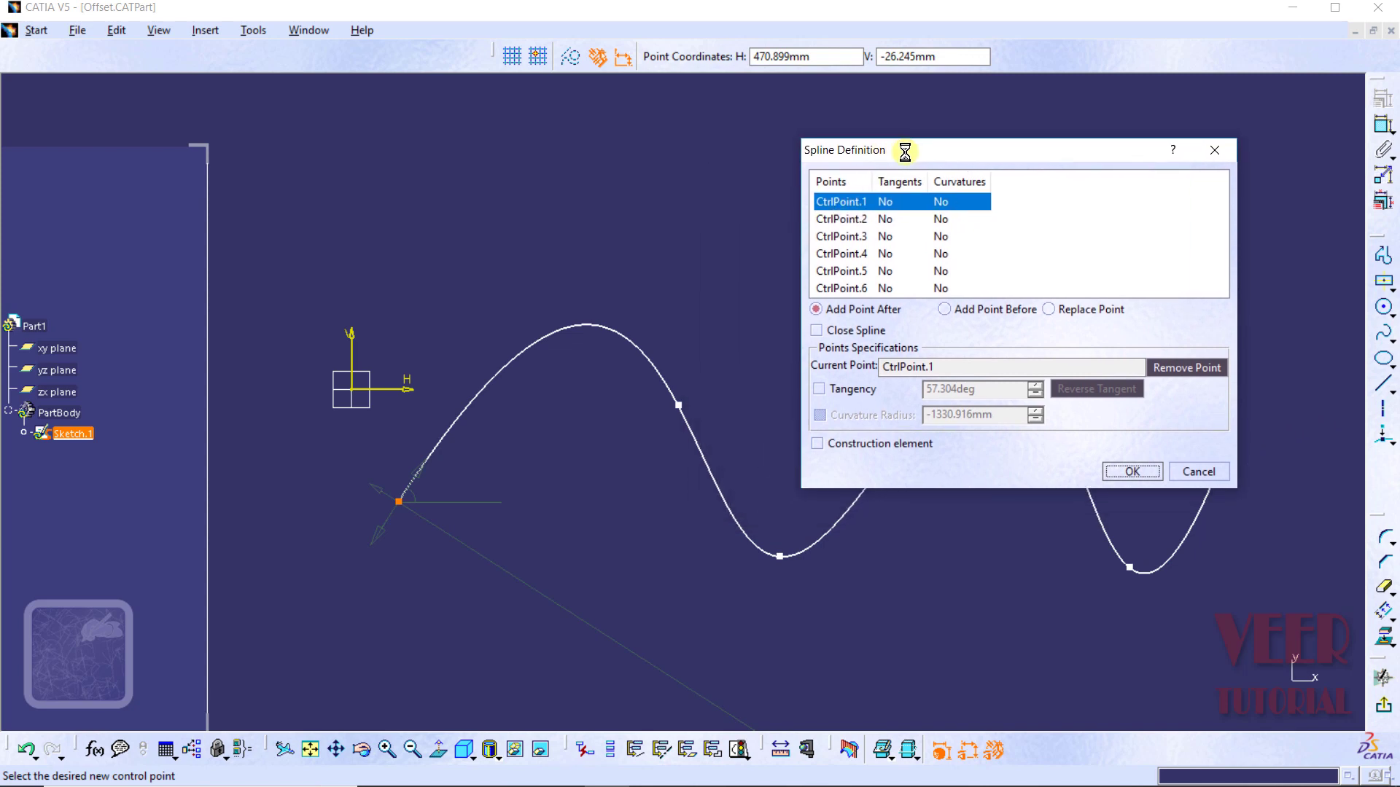
pyautogui.click(849, 220)
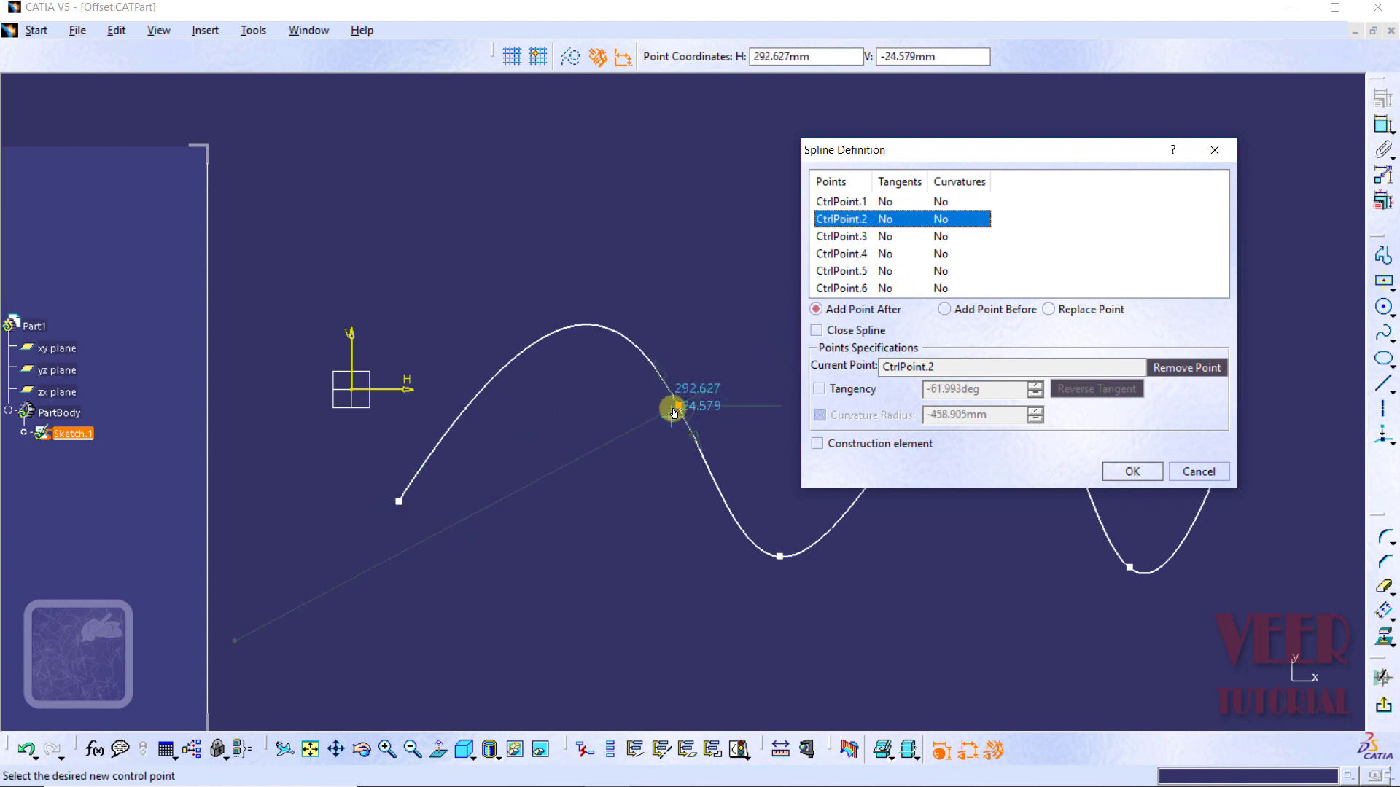
pyautogui.click(846, 235)
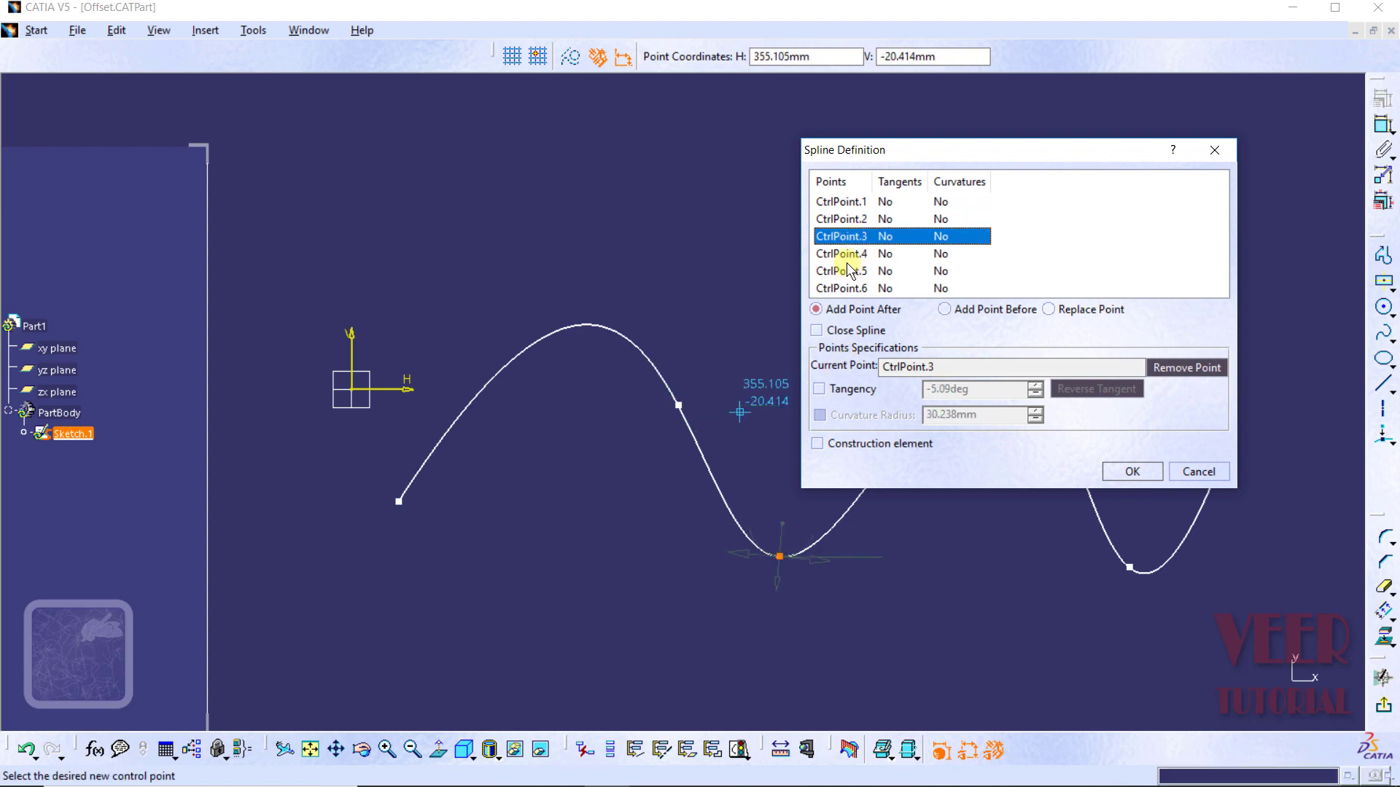
pyautogui.click(847, 257)
pyautogui.click(843, 272)
pyautogui.click(833, 286)
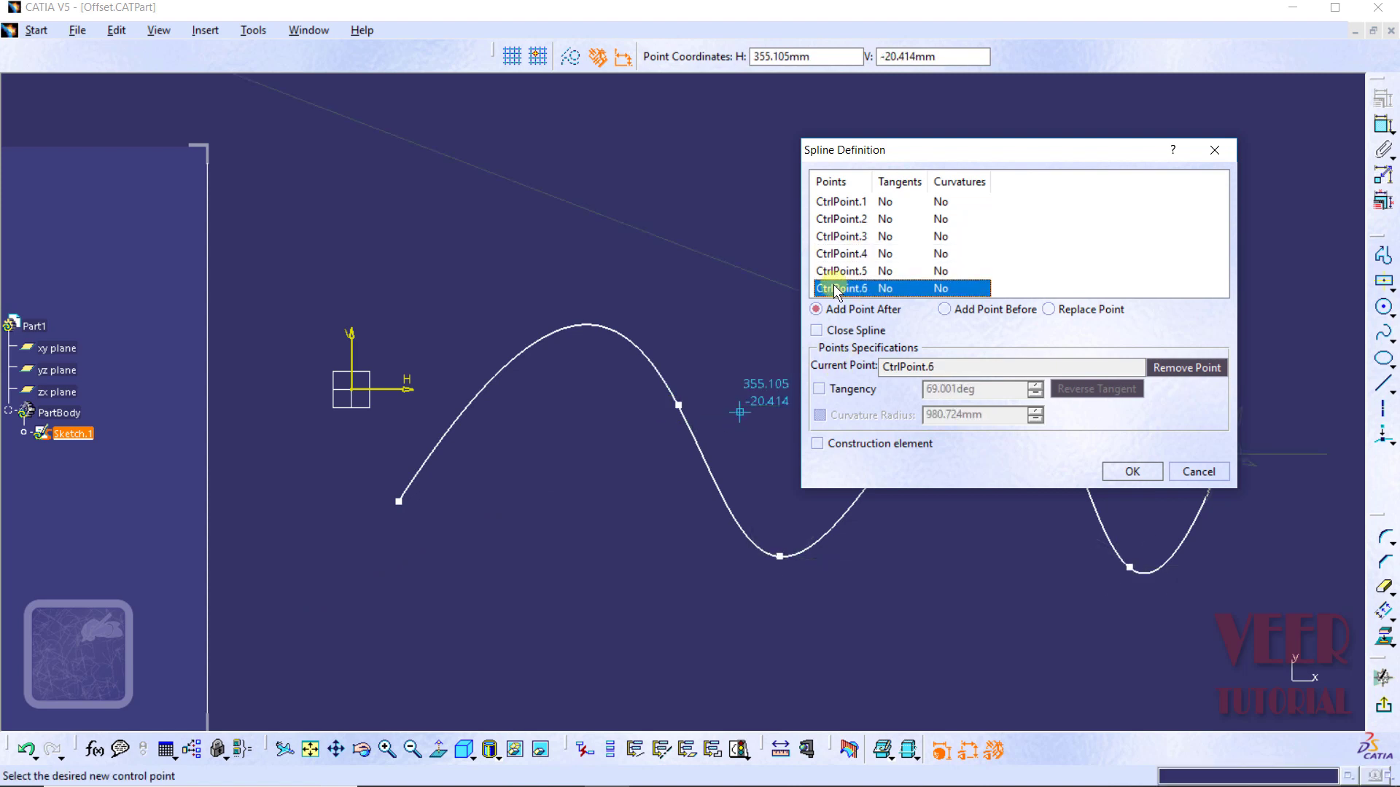
pyautogui.click(850, 203)
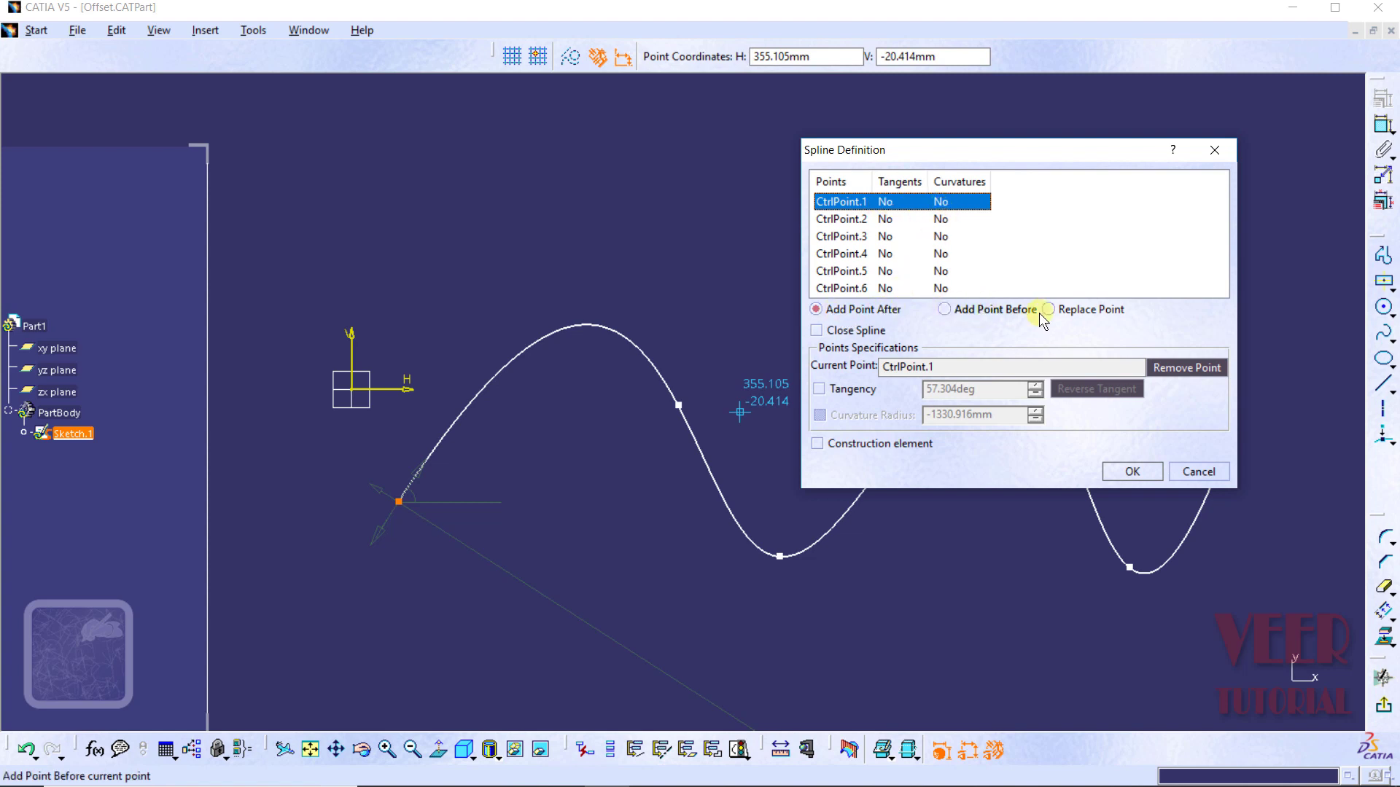
# Try closing the spline into a loop, and revert it to an open curve.
pyautogui.click(816, 331)
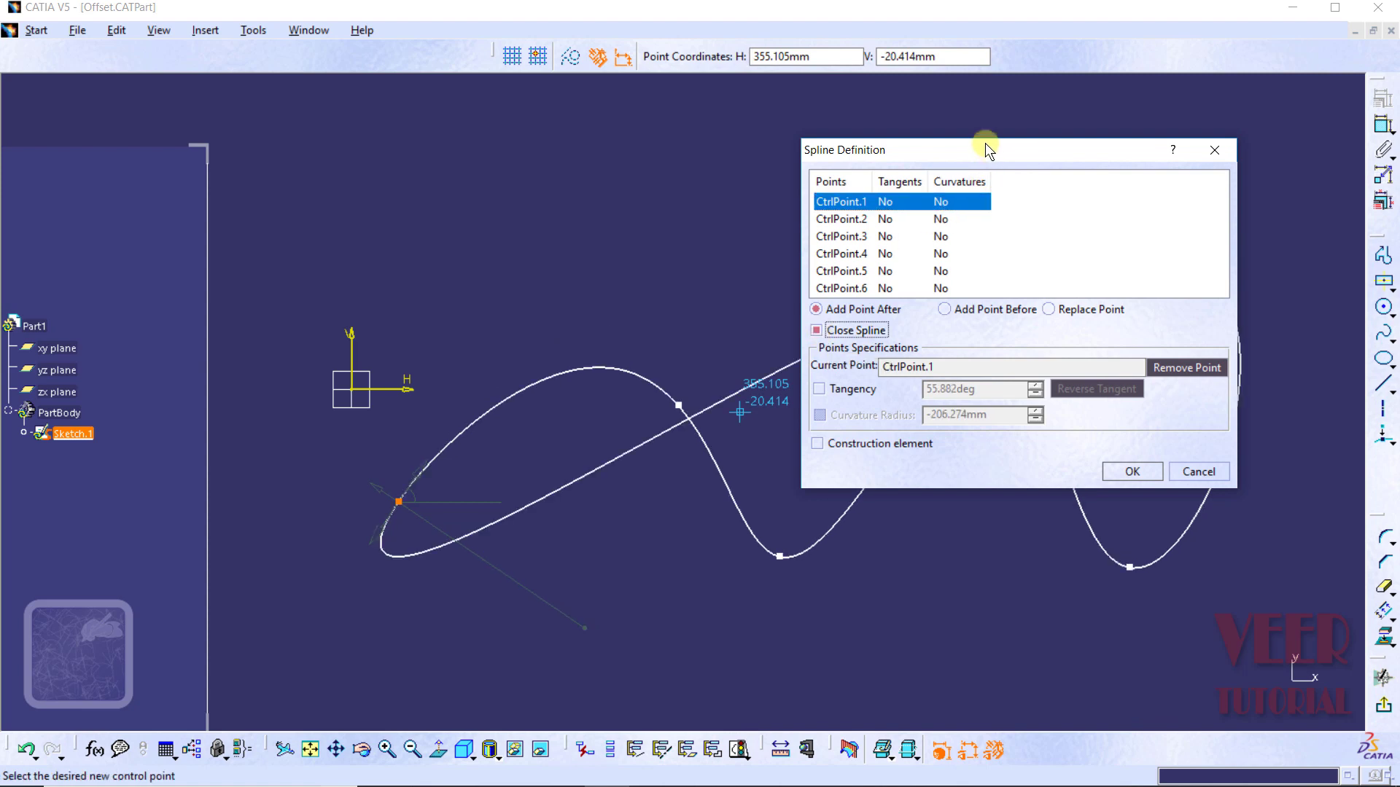
pyautogui.moveTo(919, 150); pyautogui.dragTo(289, 14)
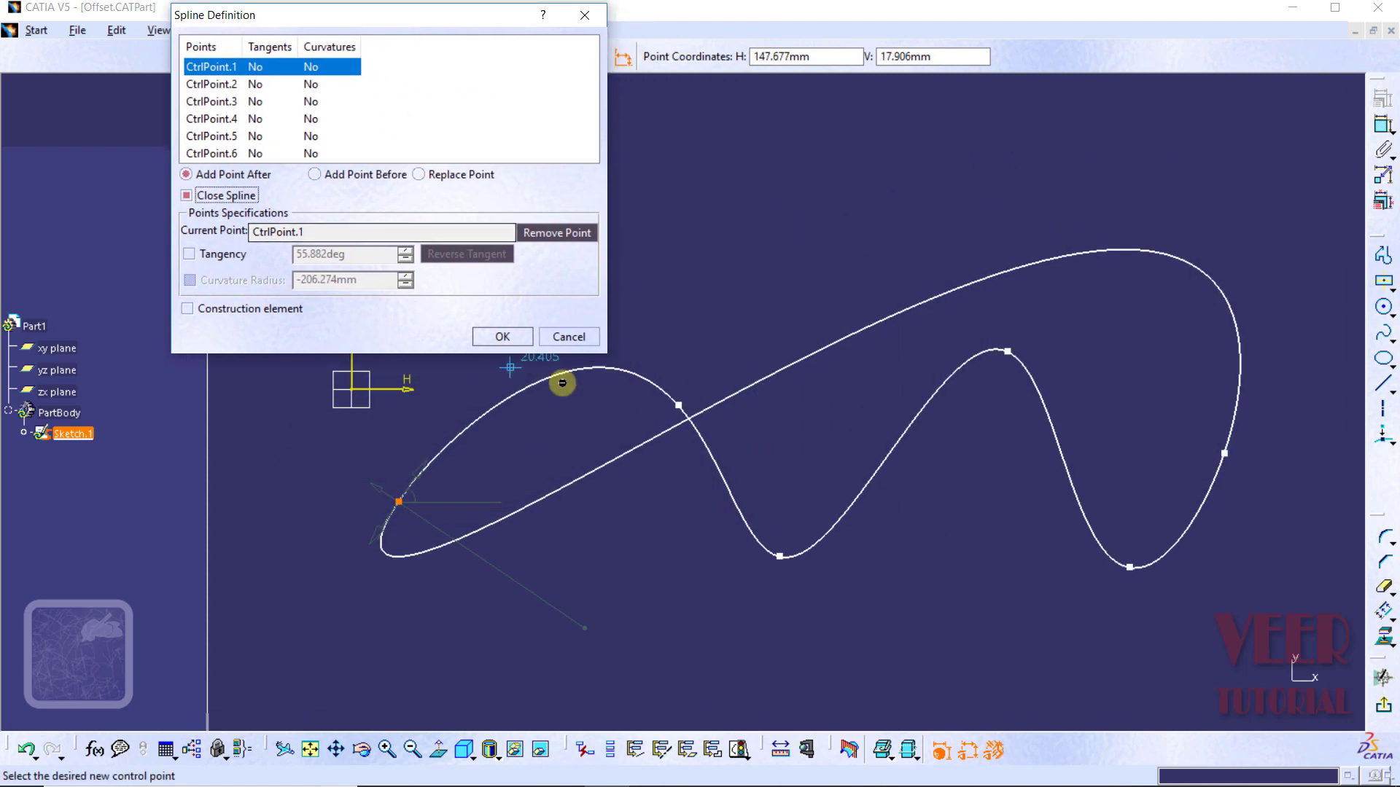
pyautogui.click(186, 195)
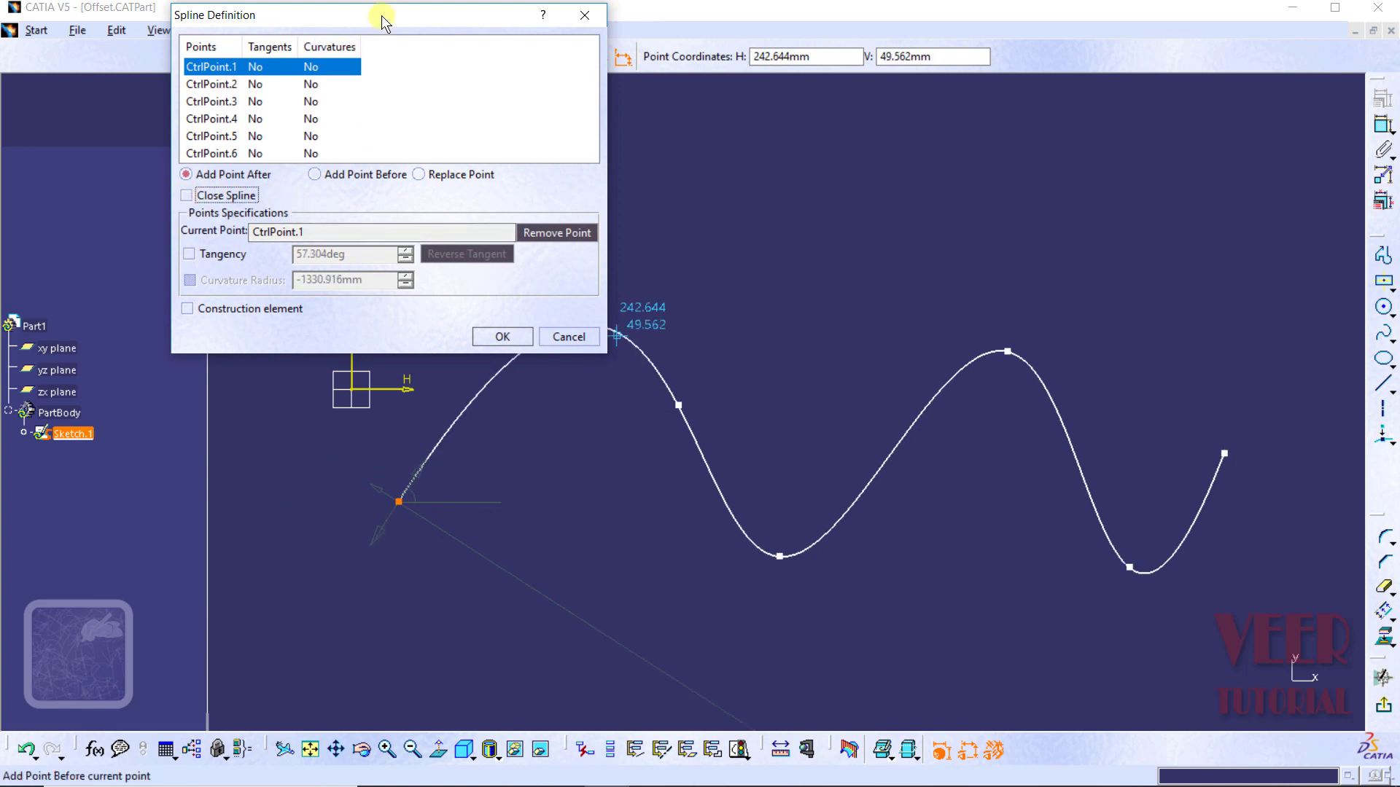
pyautogui.moveTo(381, 18); pyautogui.dragTo(271, 230)
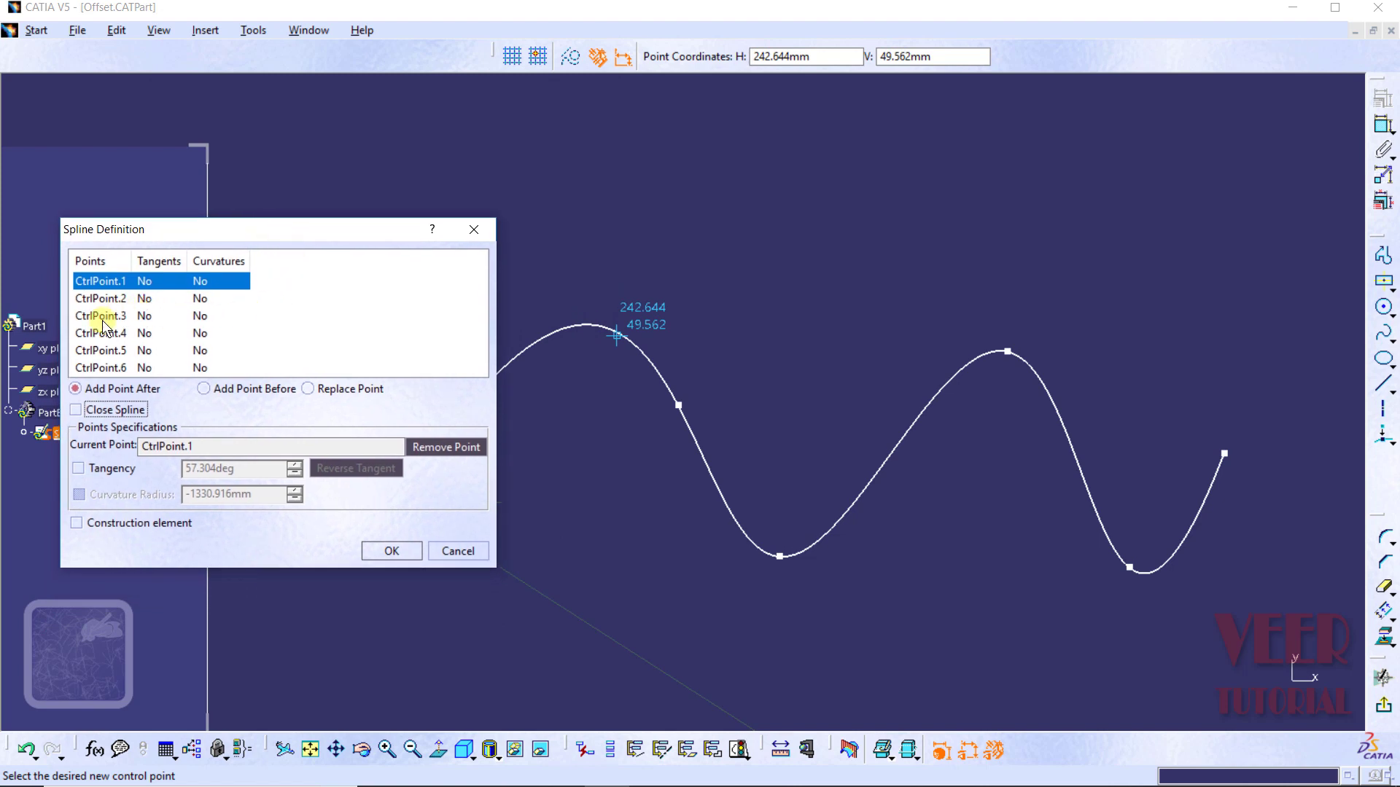
# Add a control point after CtrlPoint.3, on the rising stretch between the first trough and the second crest.
pyautogui.click(102, 317)
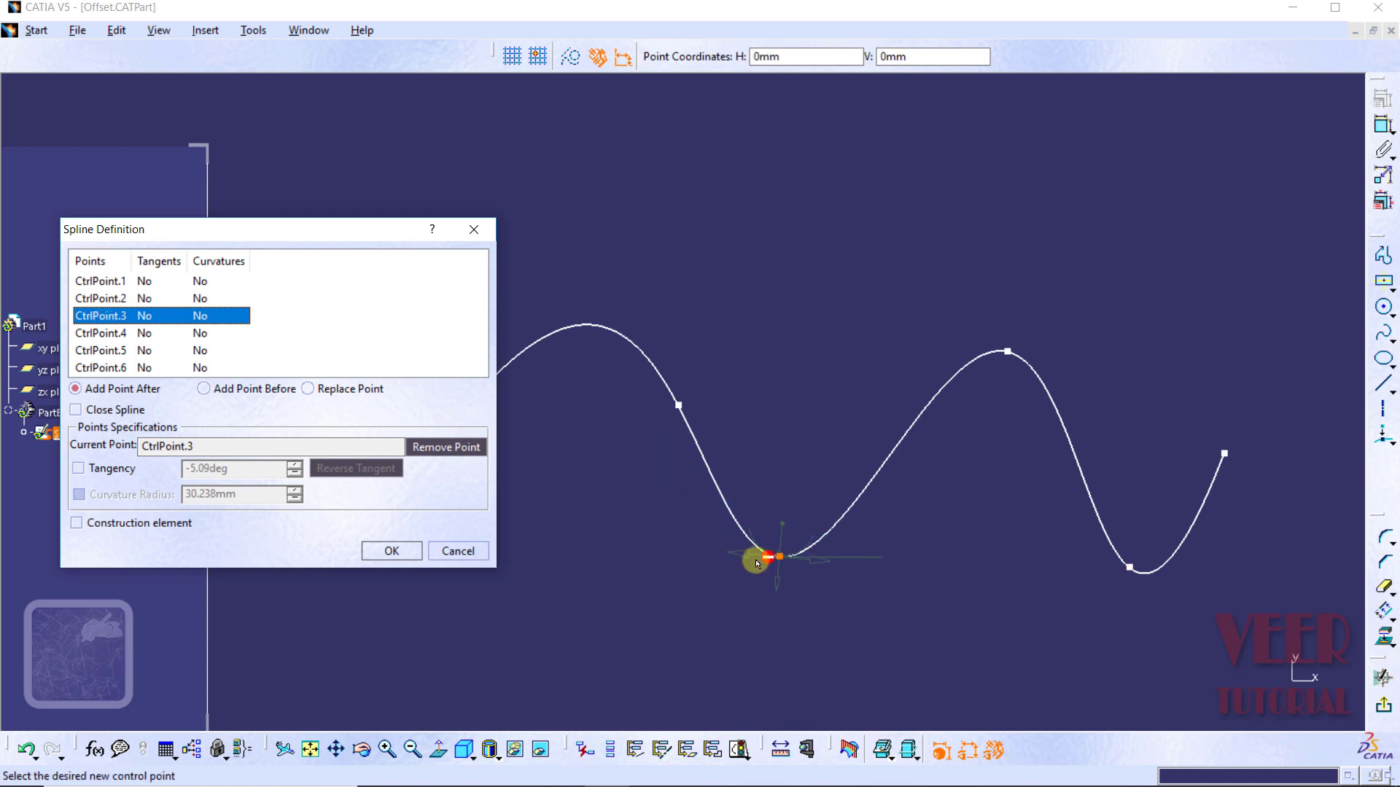
pyautogui.click(117, 391)
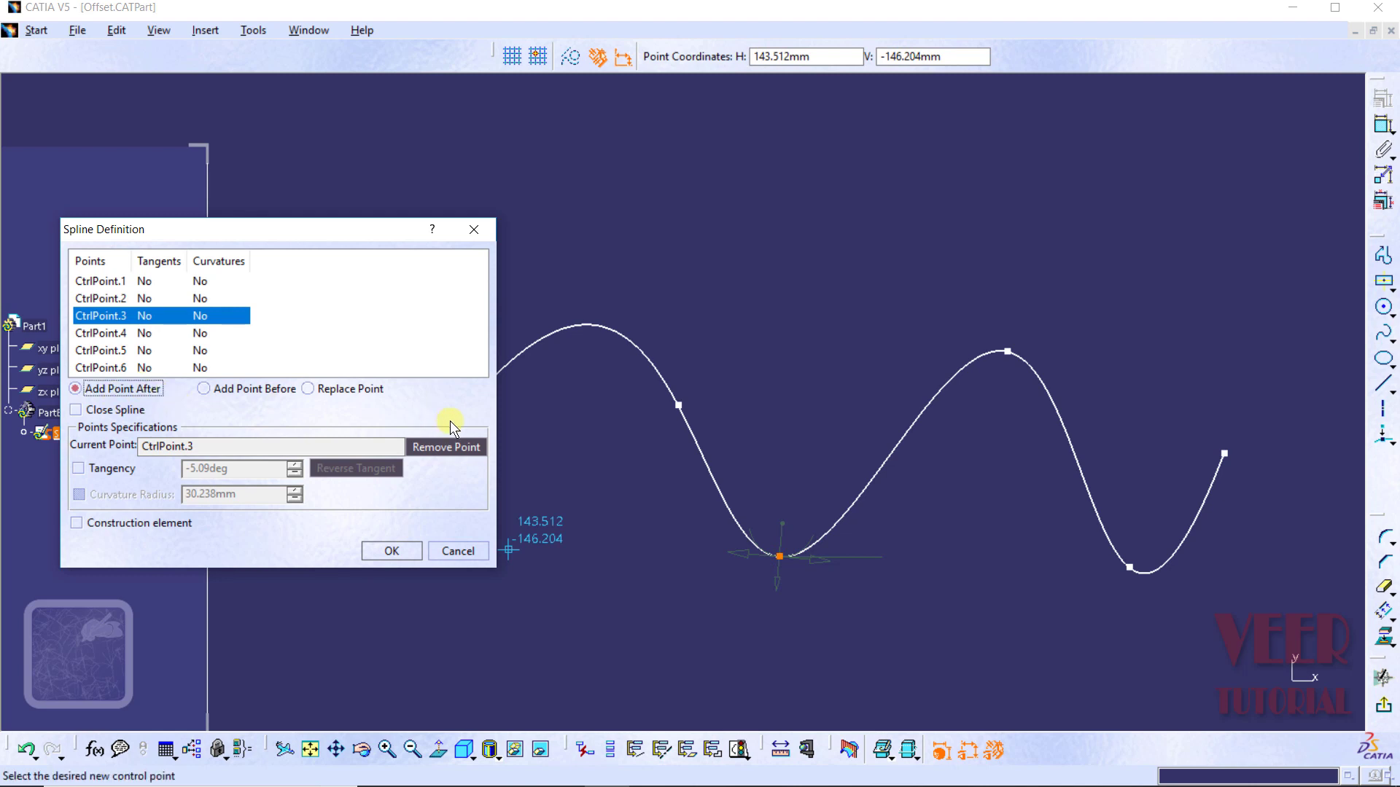
pyautogui.click(886, 428)
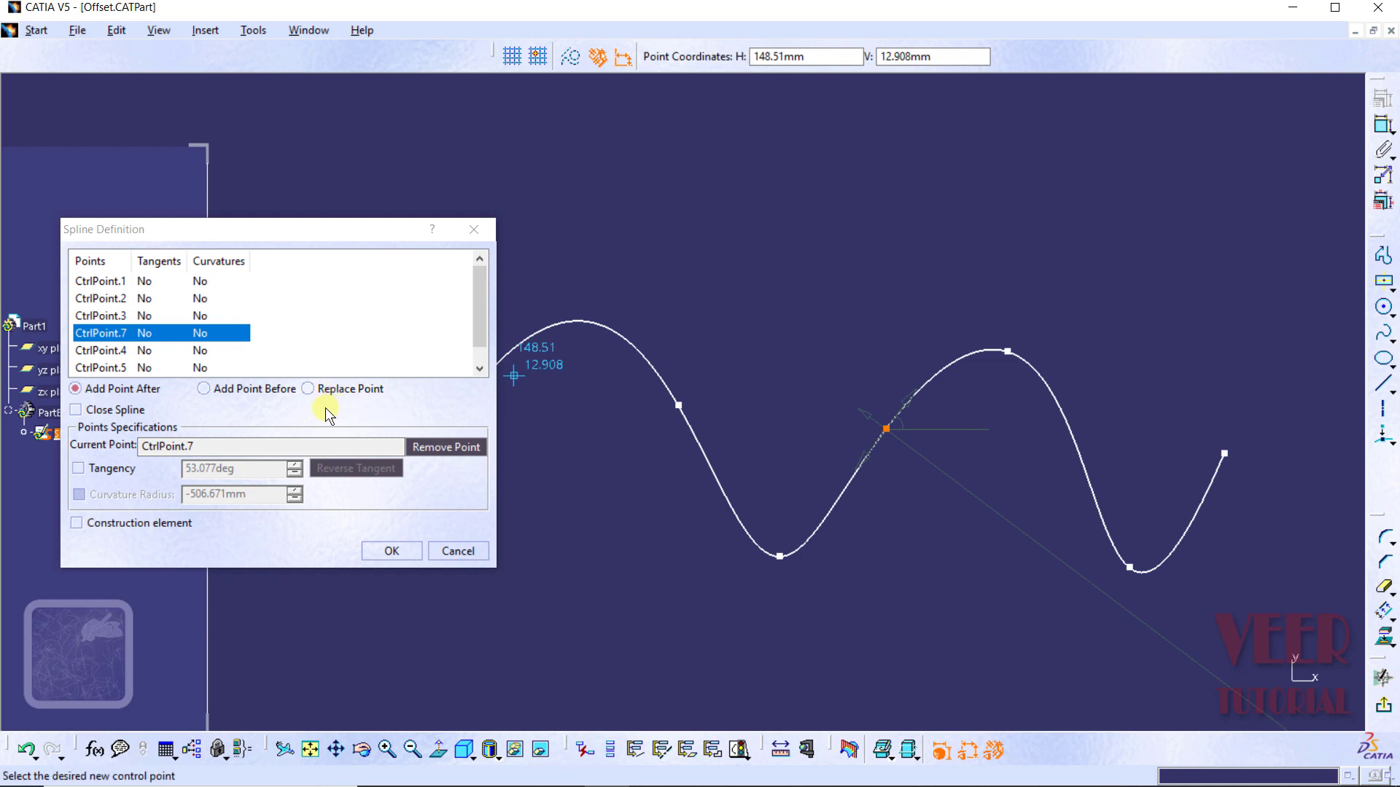
# Remove the added control point CtrlPoint.7 from the spline.
pyautogui.click(109, 316)
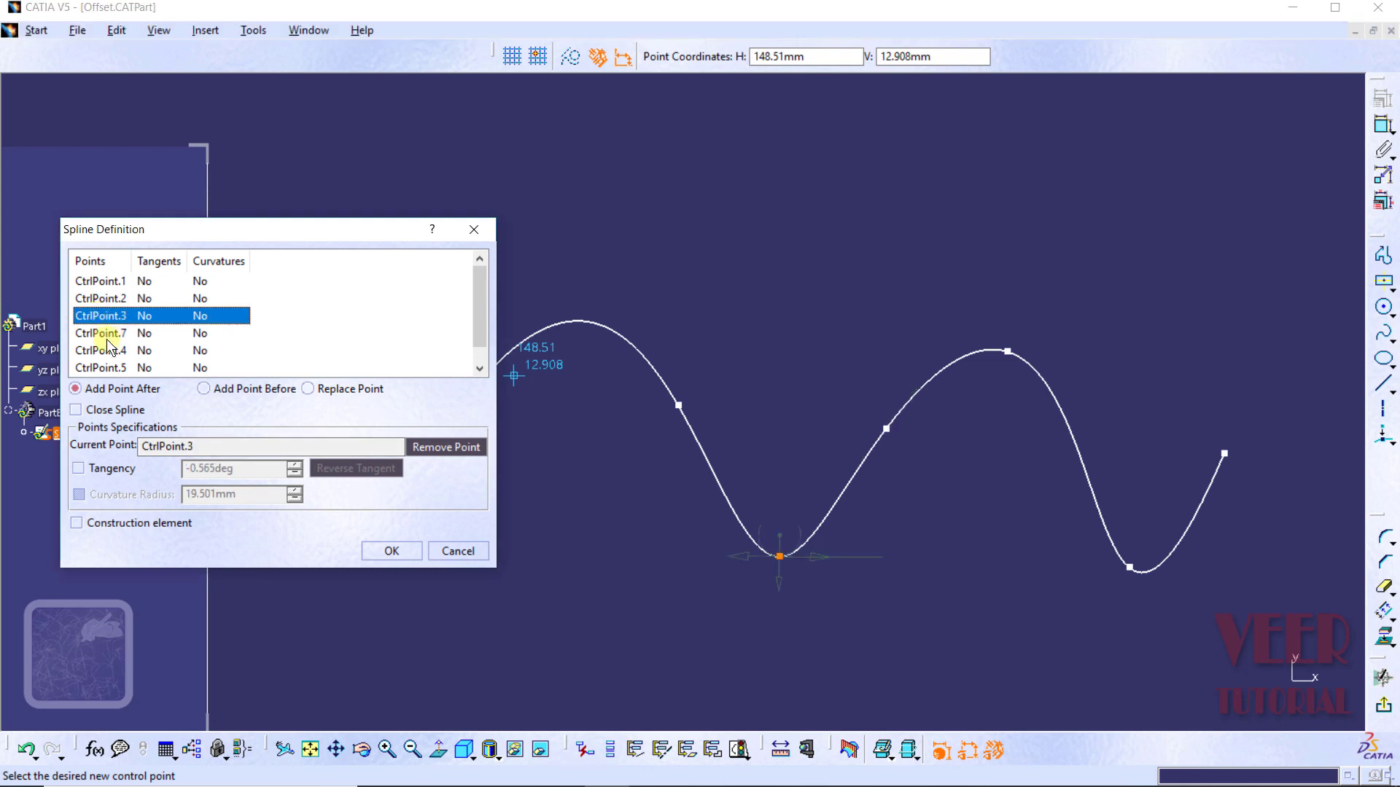
pyautogui.click(105, 334)
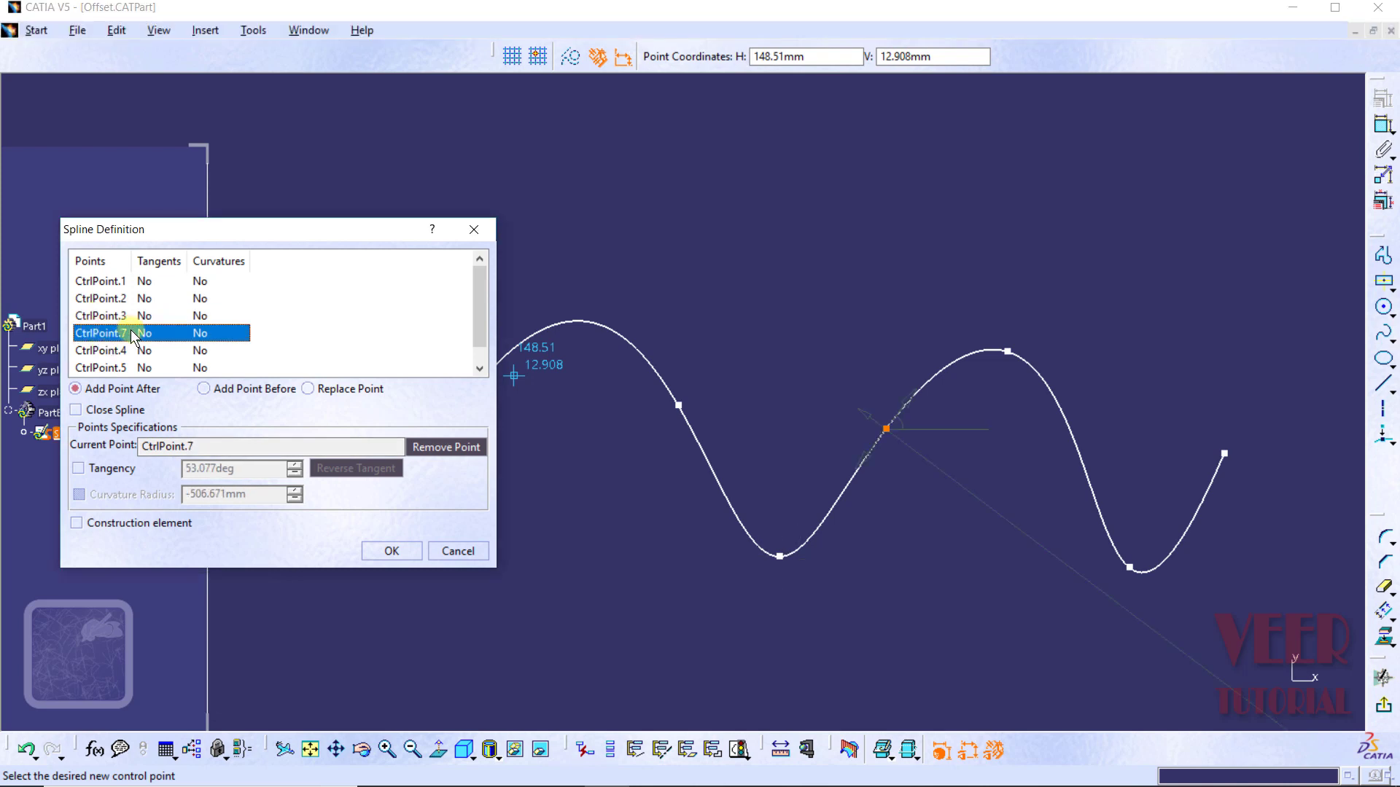
pyautogui.click(446, 448)
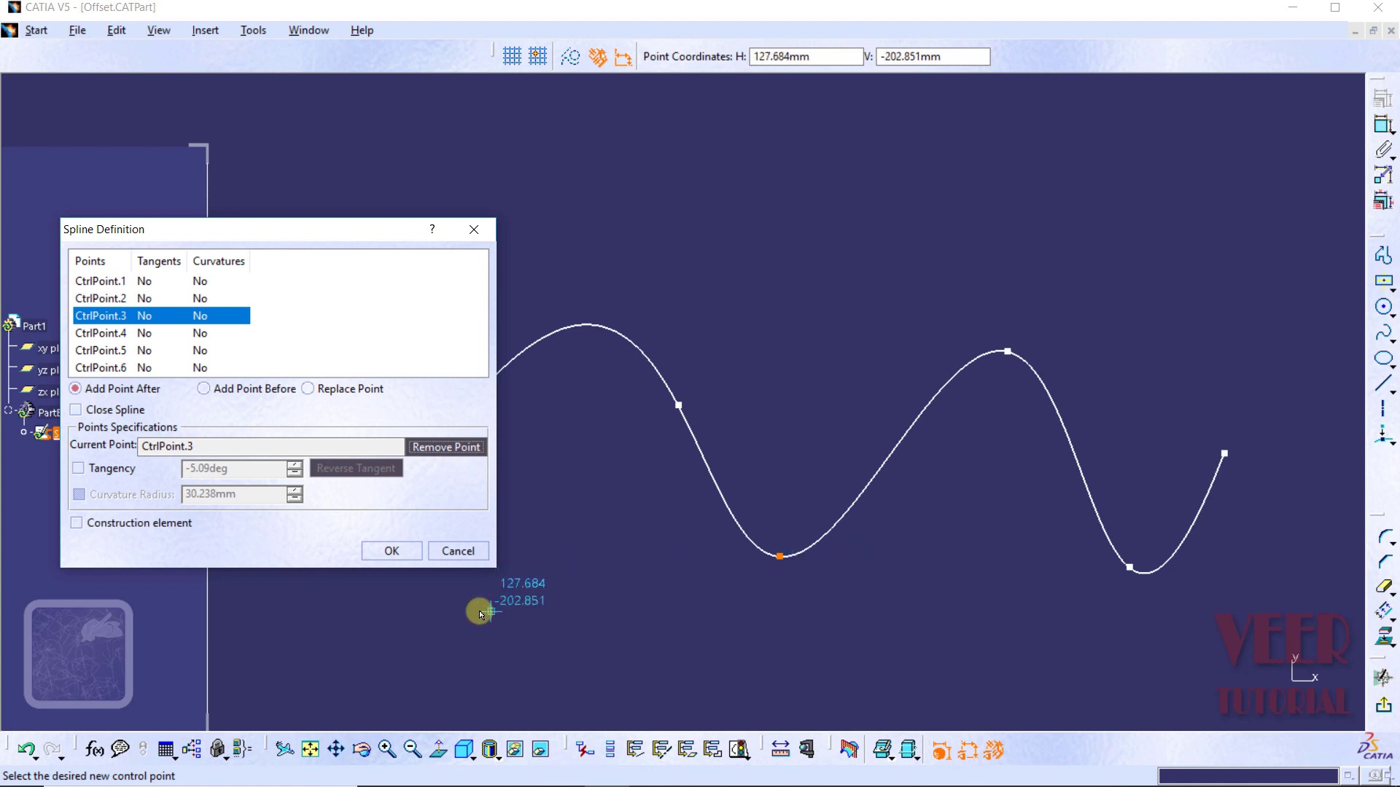
# Impose tangency and a curvature radius on CtrlPoint.4, reversing the tangent twice to keep its direction, and apply the spline definition.
pyautogui.click(103, 336)
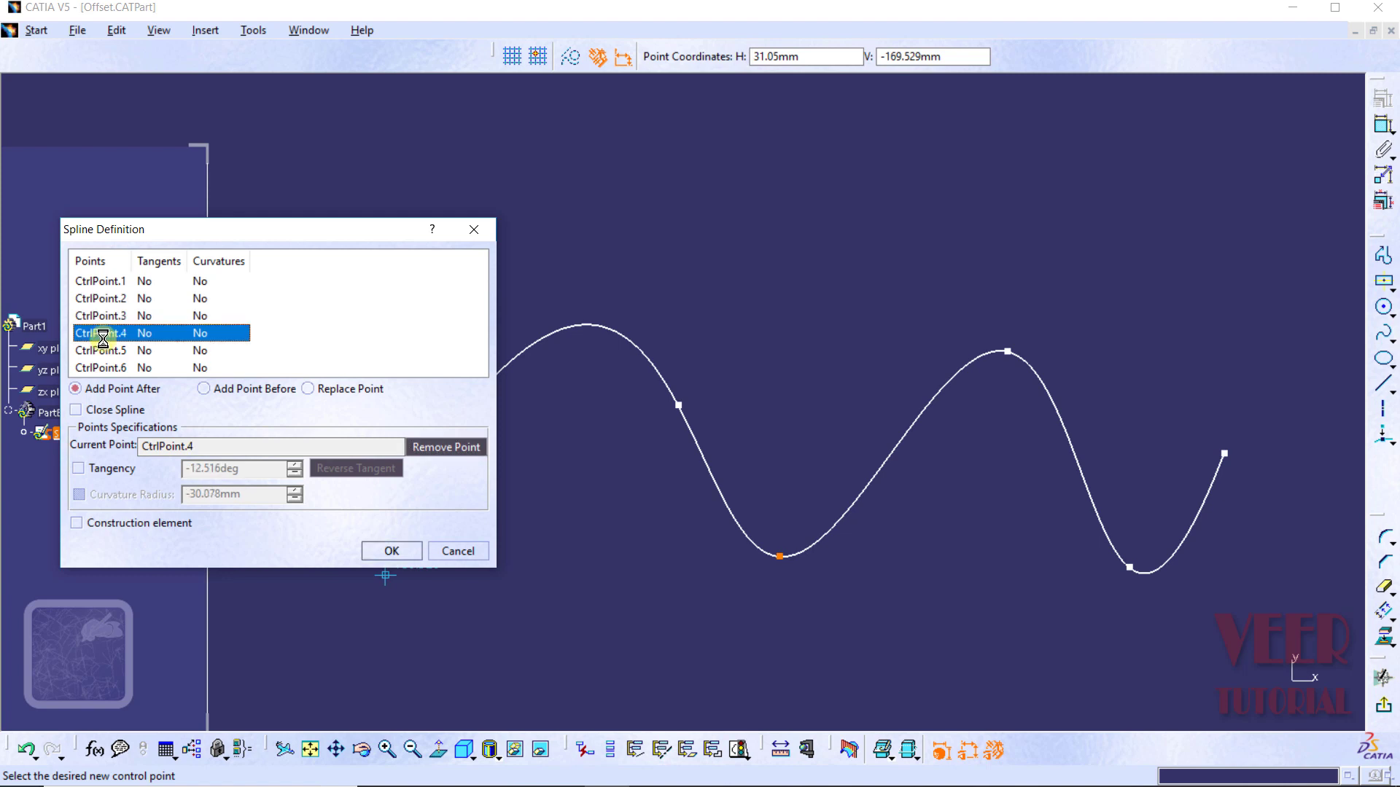
pyautogui.click(77, 471)
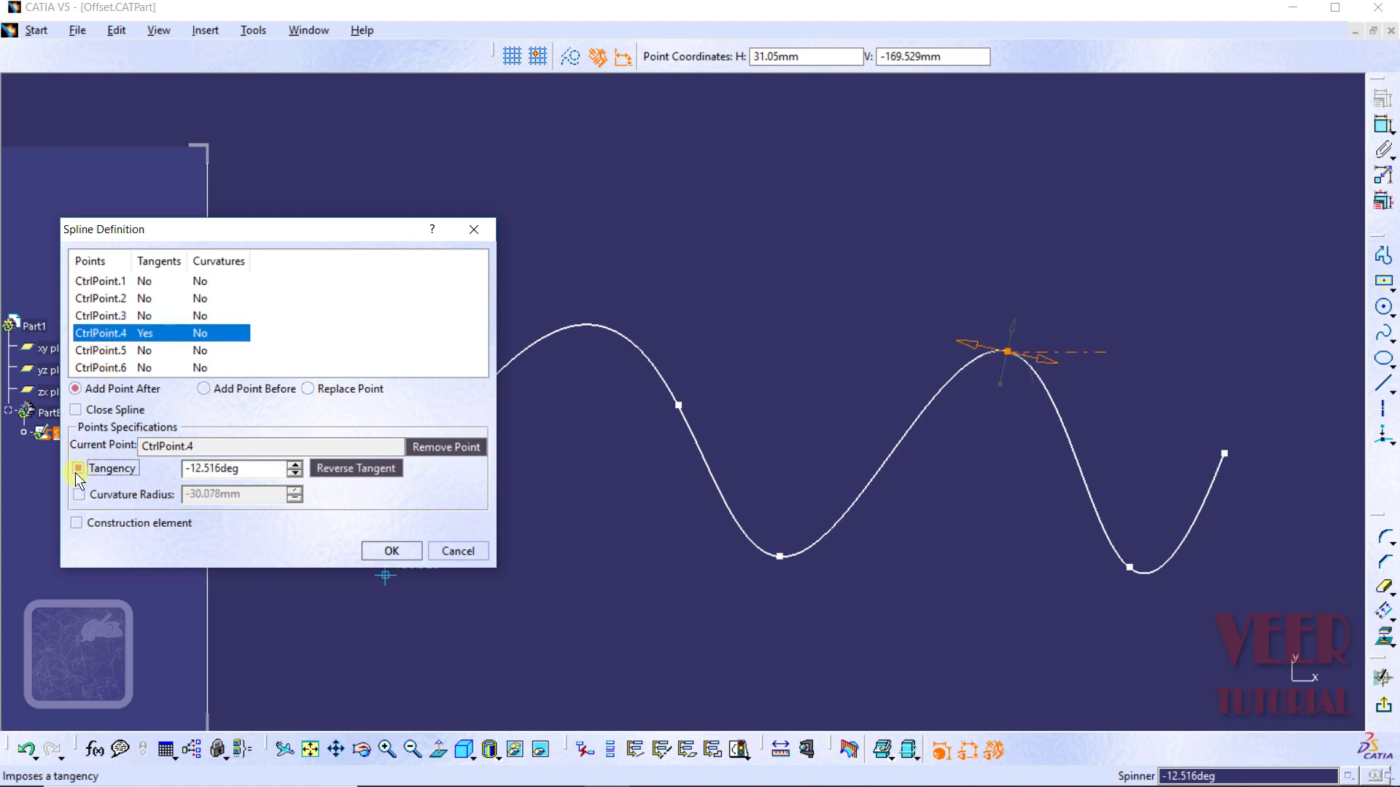
pyautogui.click(356, 469)
pyautogui.click(356, 469)
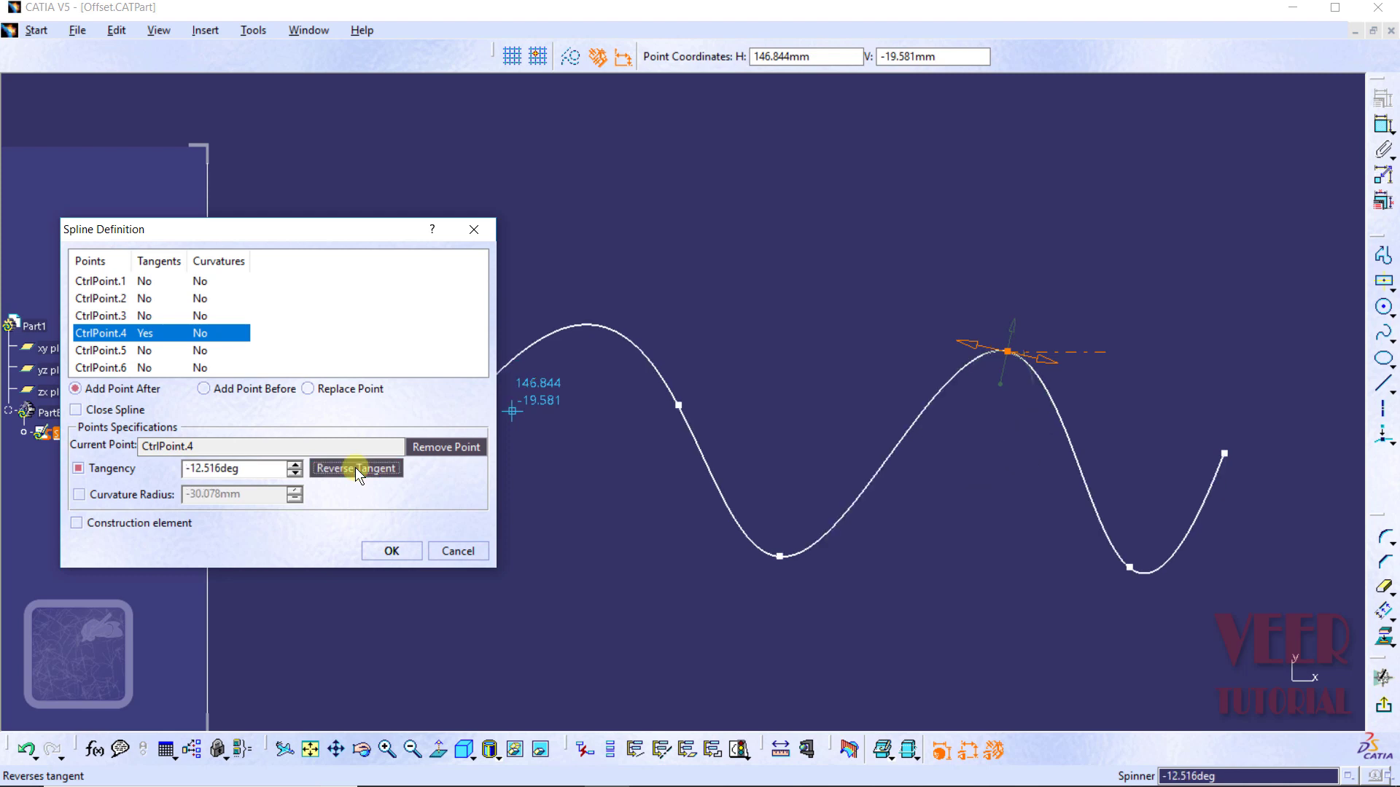
pyautogui.click(79, 496)
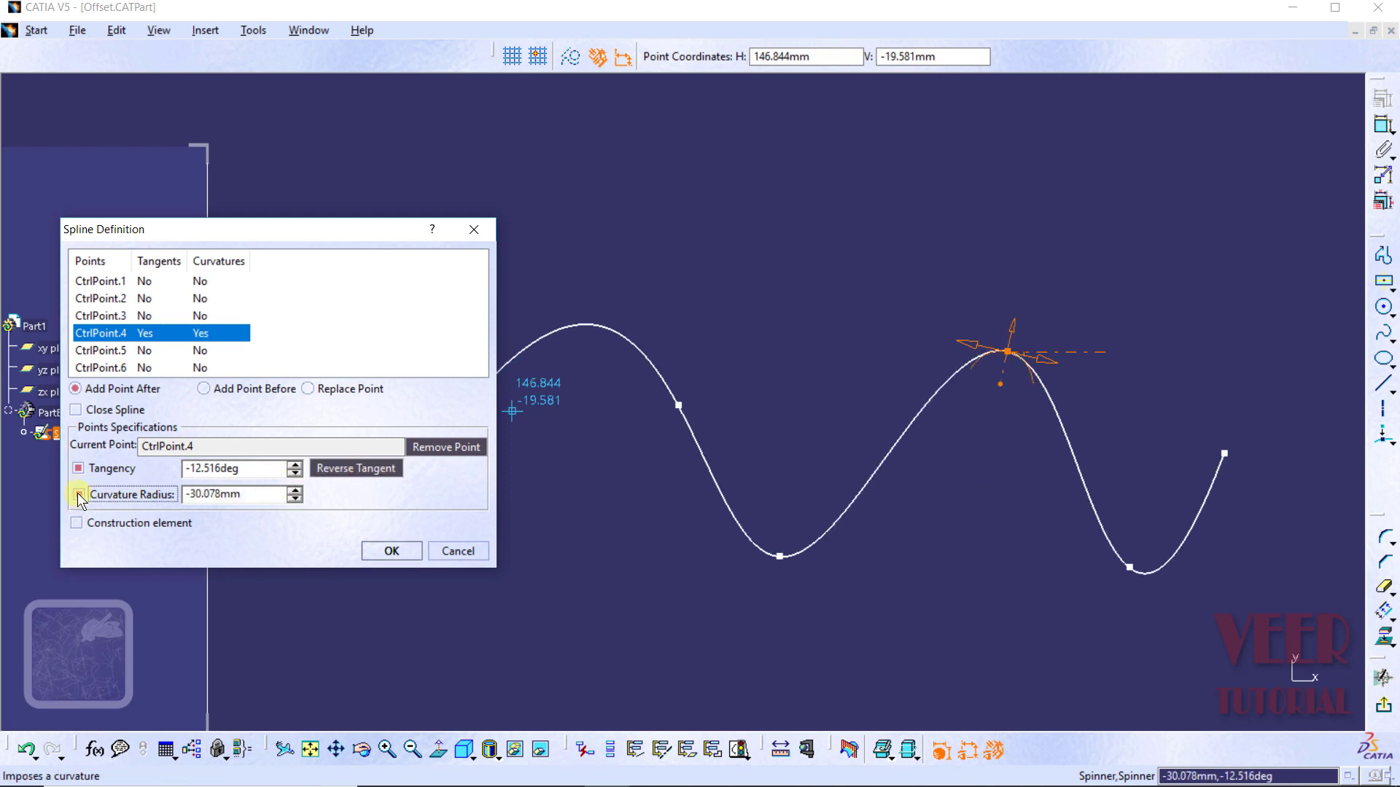
pyautogui.click(391, 551)
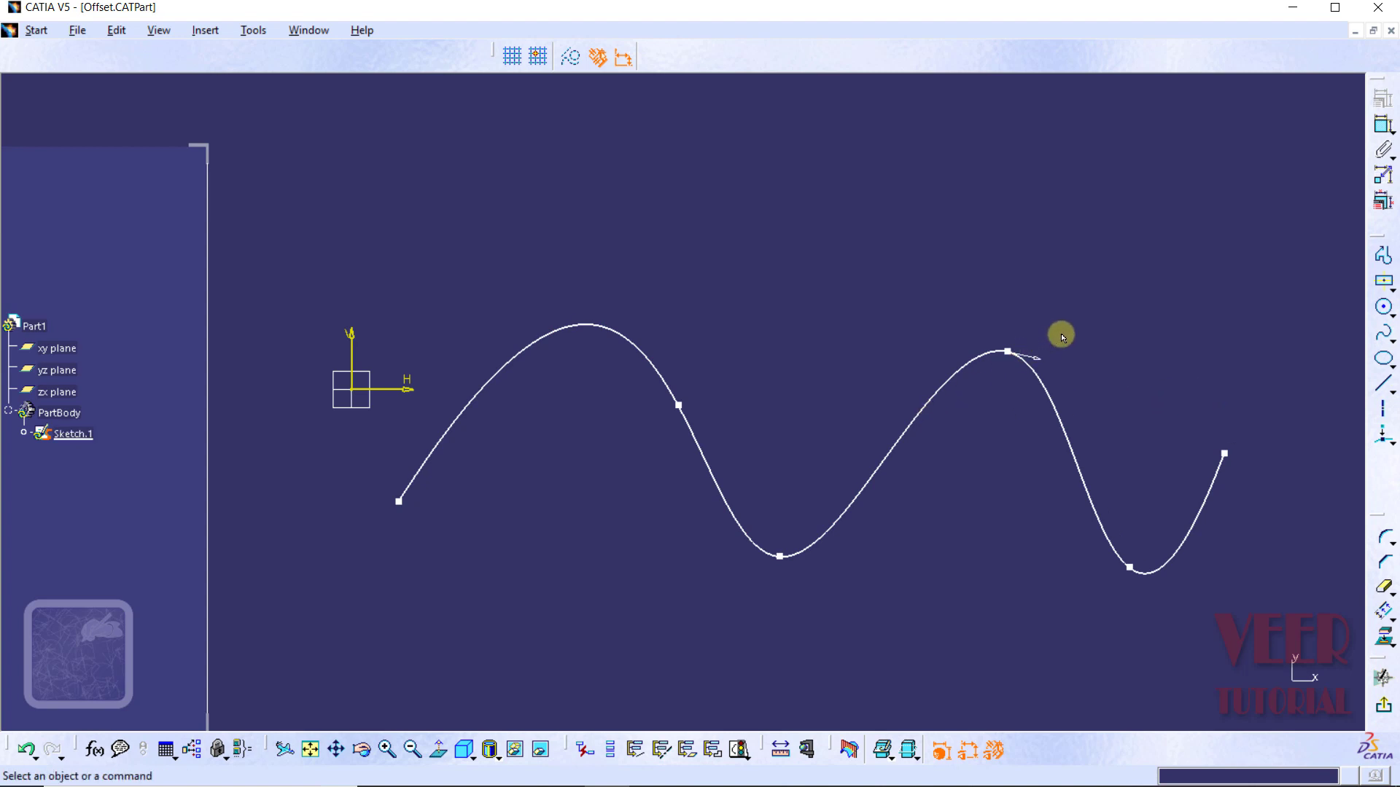
pyautogui.moveTo(1063, 338); pyautogui.dragTo(987, 438, button='middle')
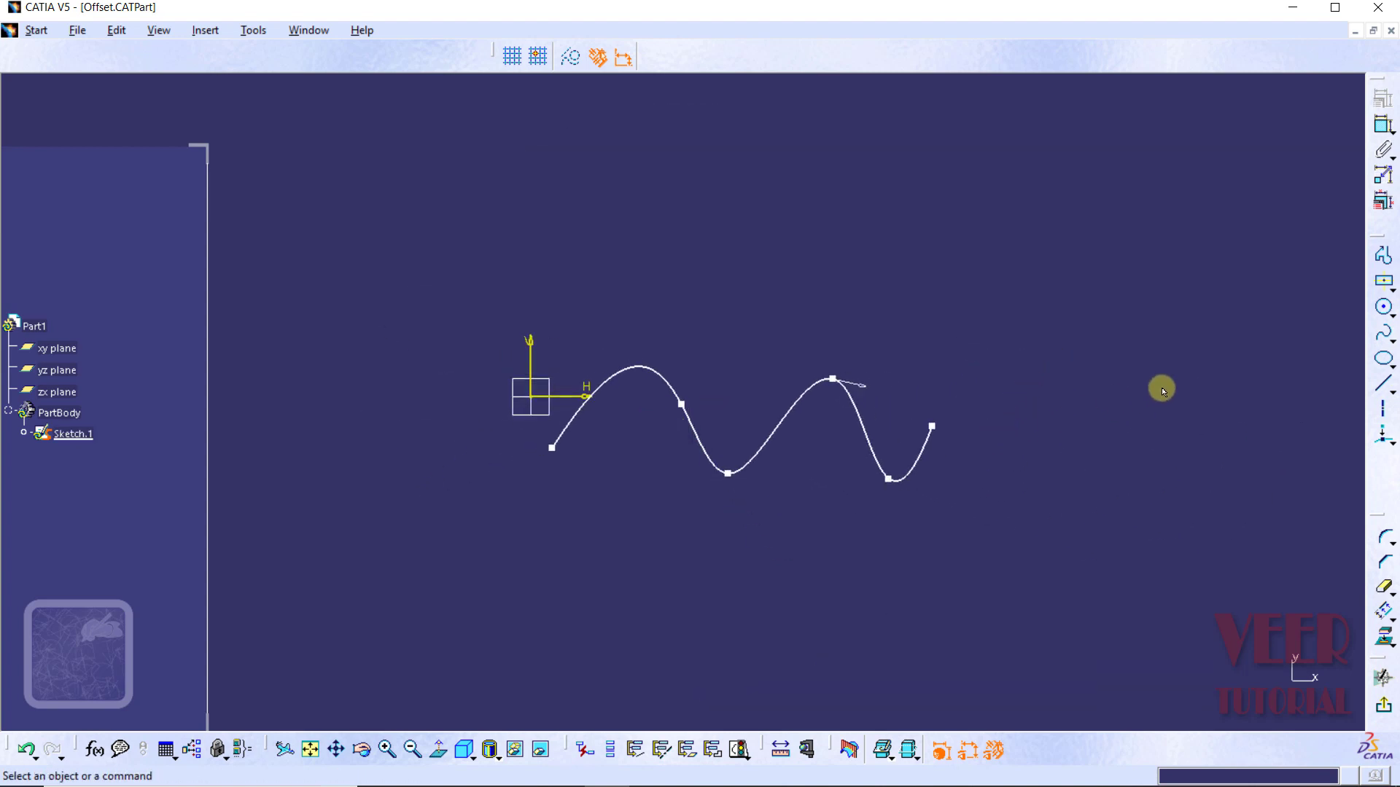
# Draw a second open spline through seven control points above the existing wavy spline, ending it past the last crest.
pyautogui.click(1387, 337)
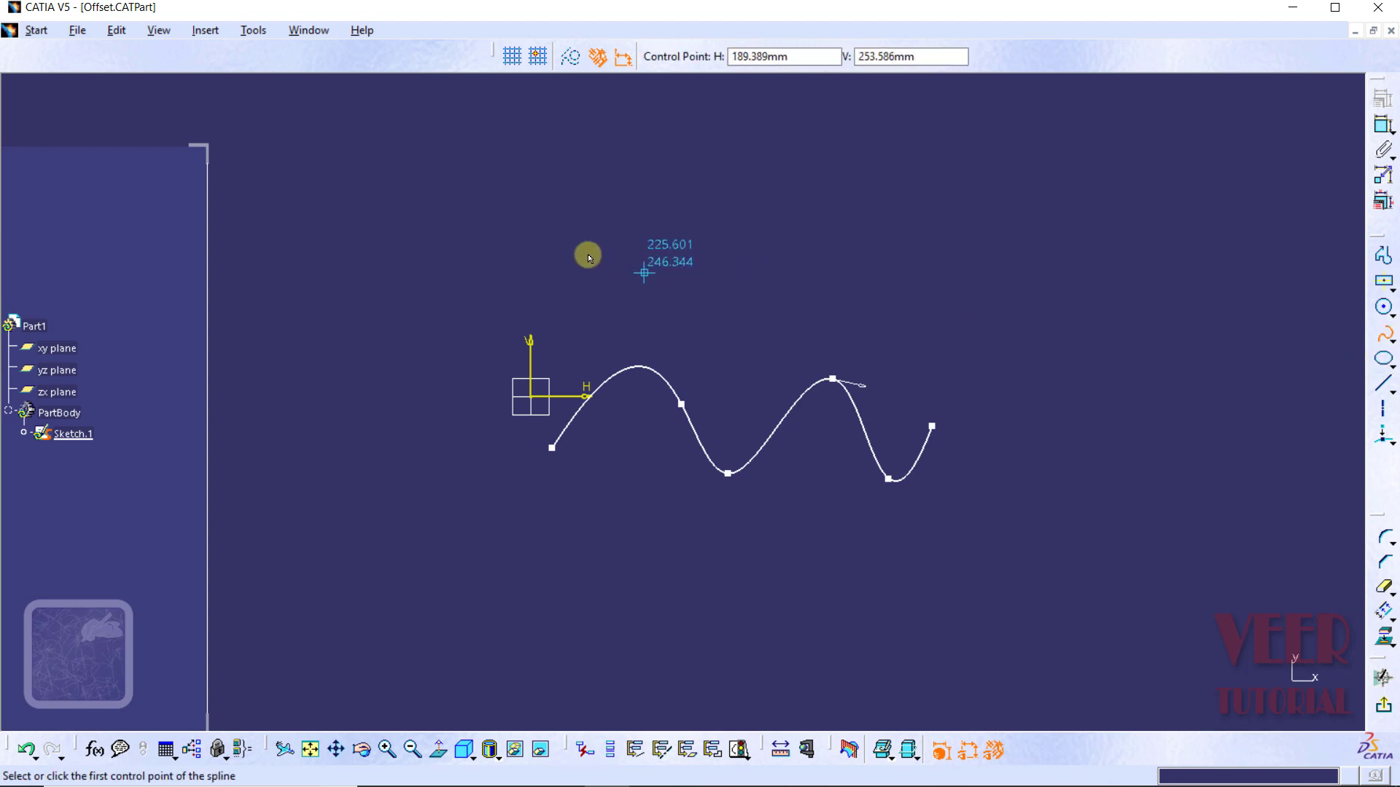
pyautogui.click(548, 222)
pyautogui.click(700, 236)
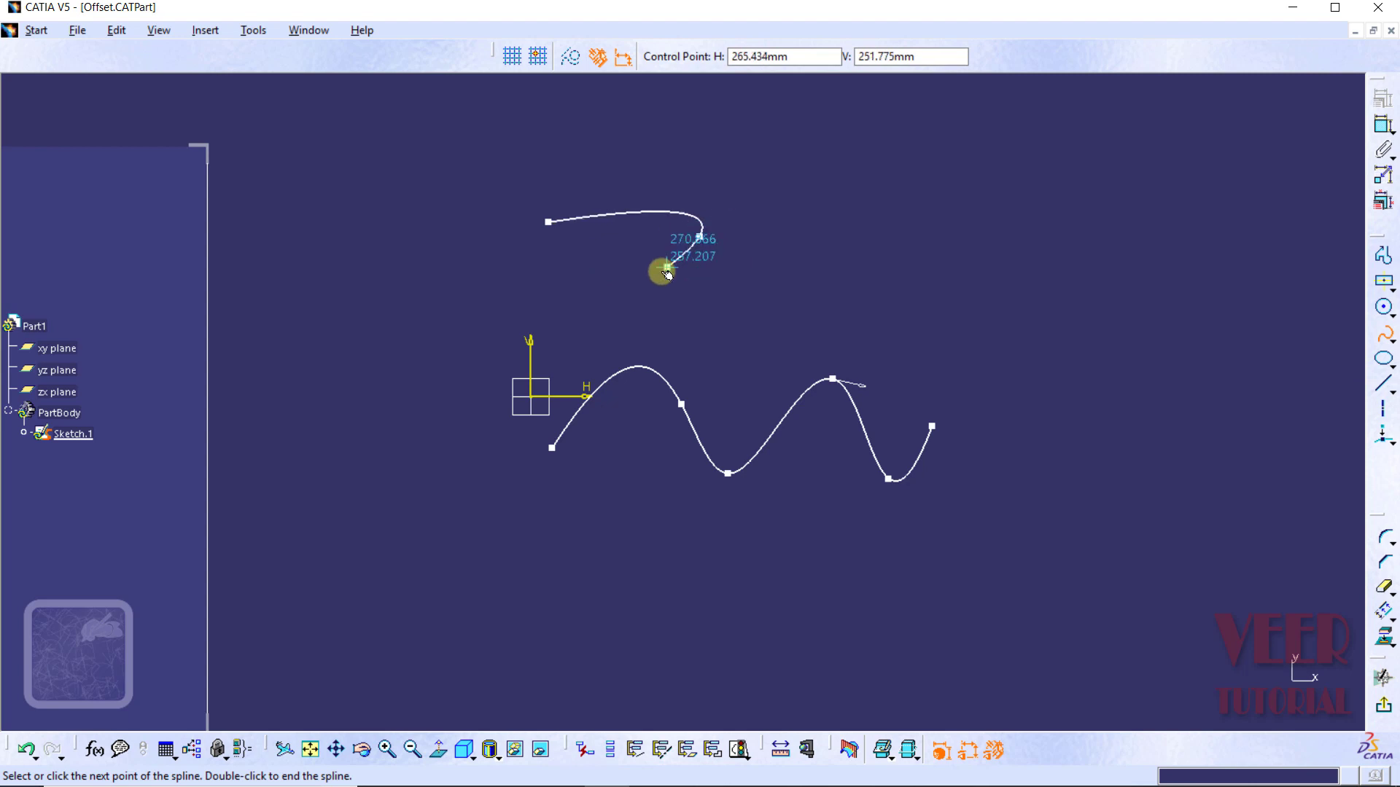
pyautogui.click(681, 265)
pyautogui.click(818, 215)
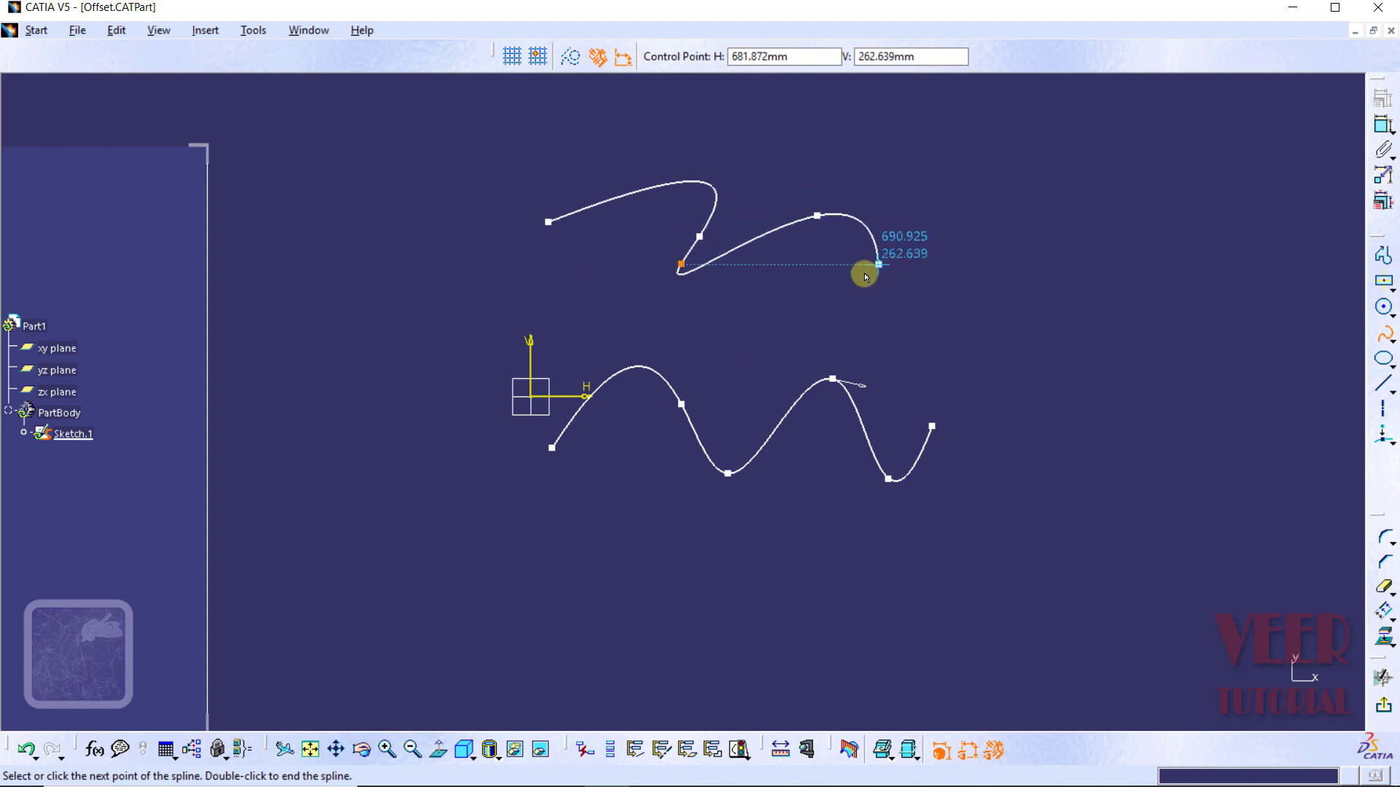
pyautogui.click(843, 296)
pyautogui.click(924, 206)
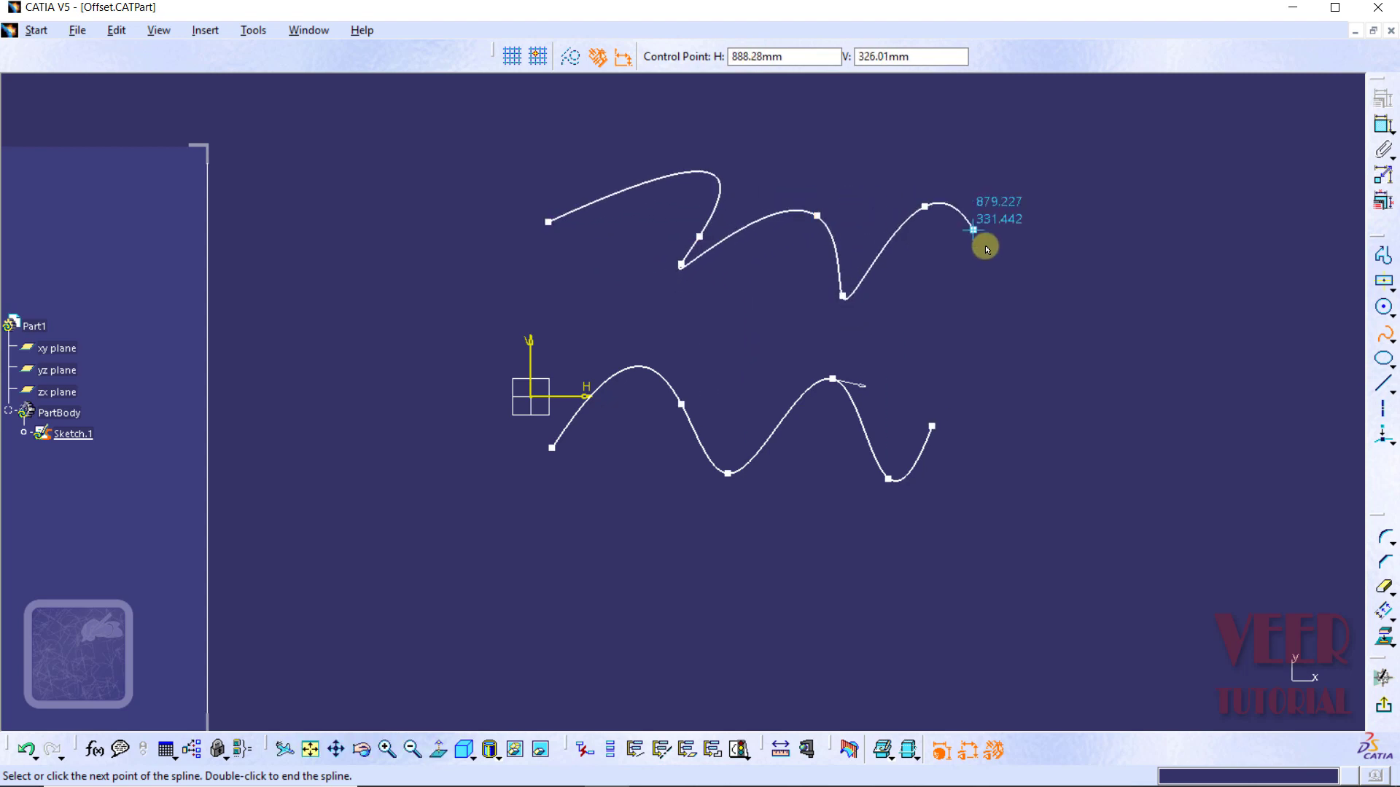
pyautogui.click(998, 280)
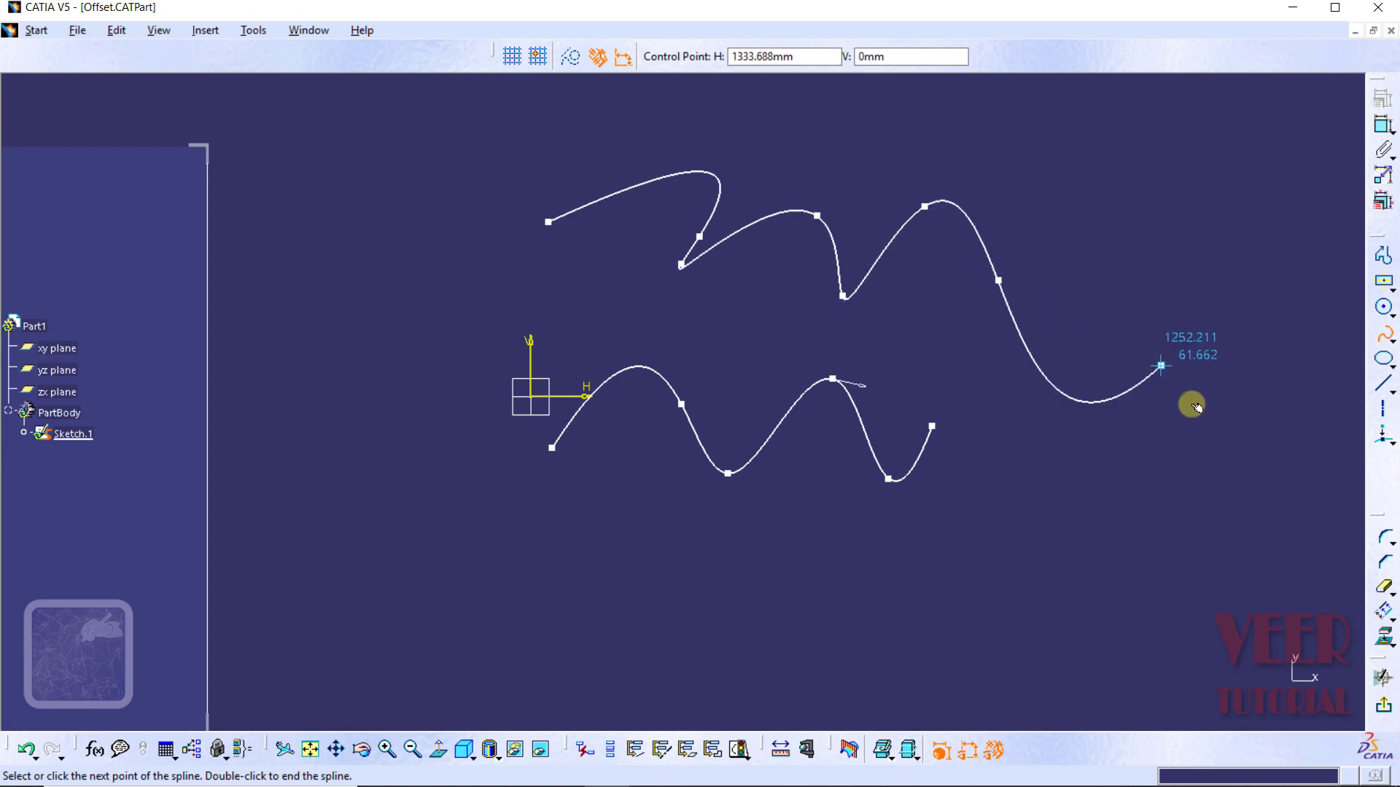
pyautogui.moveTo(991, 282); pyautogui.dragTo(1041, 263, button='middle')
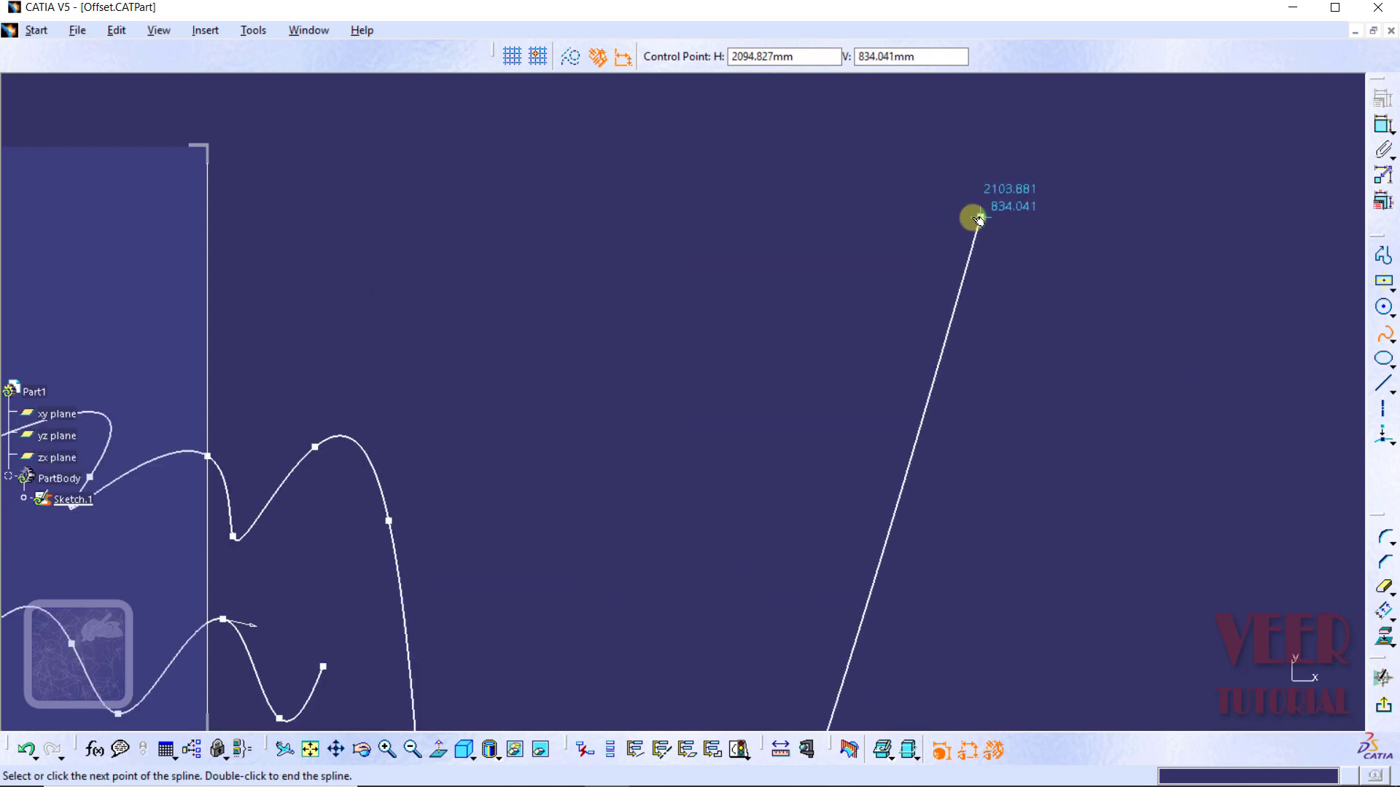
pyautogui.moveTo(972, 219)
pyautogui.mouseDown(button='middle')
pyautogui.moveTo(931, 438)
pyautogui.moveTo(703, 578)
pyautogui.mouseUp(button='middle')
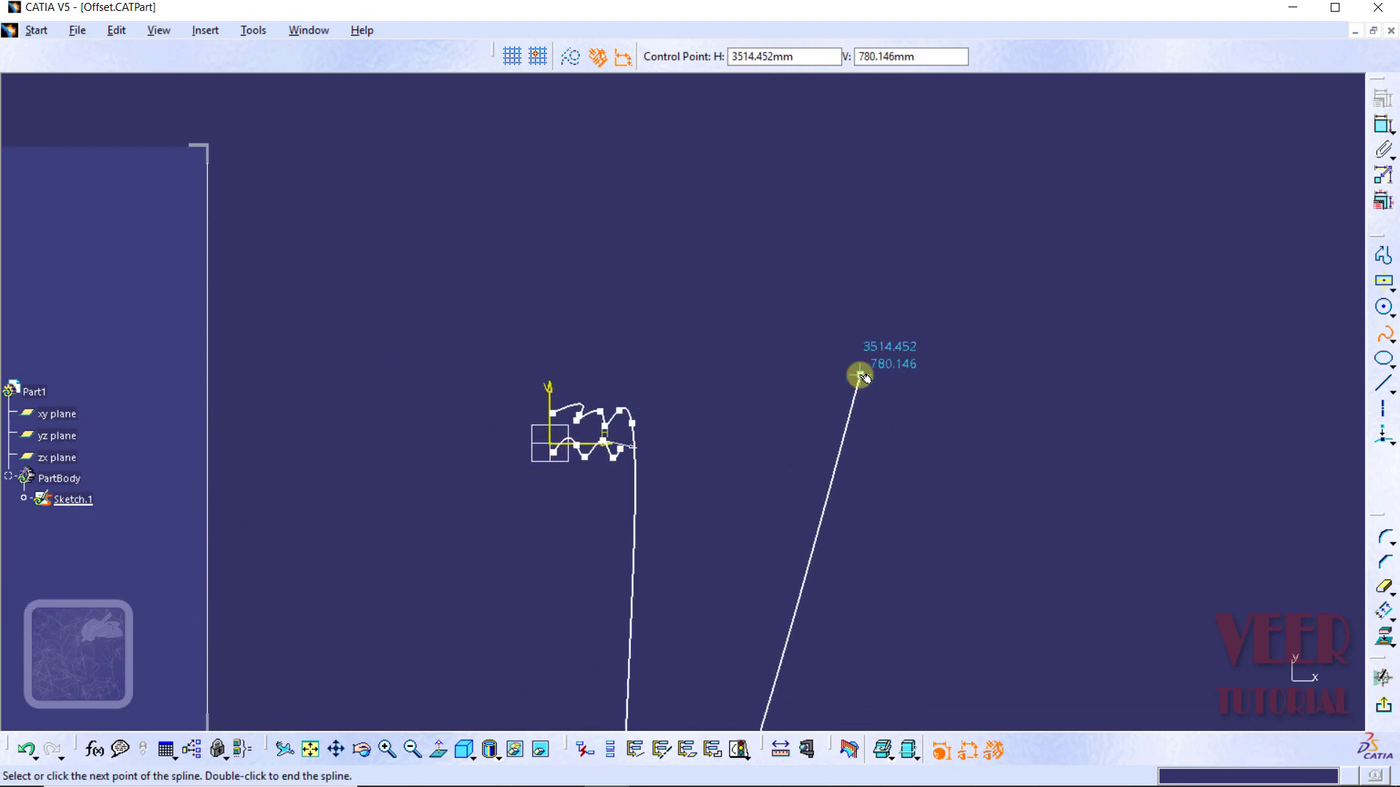
pyautogui.press('Escape')
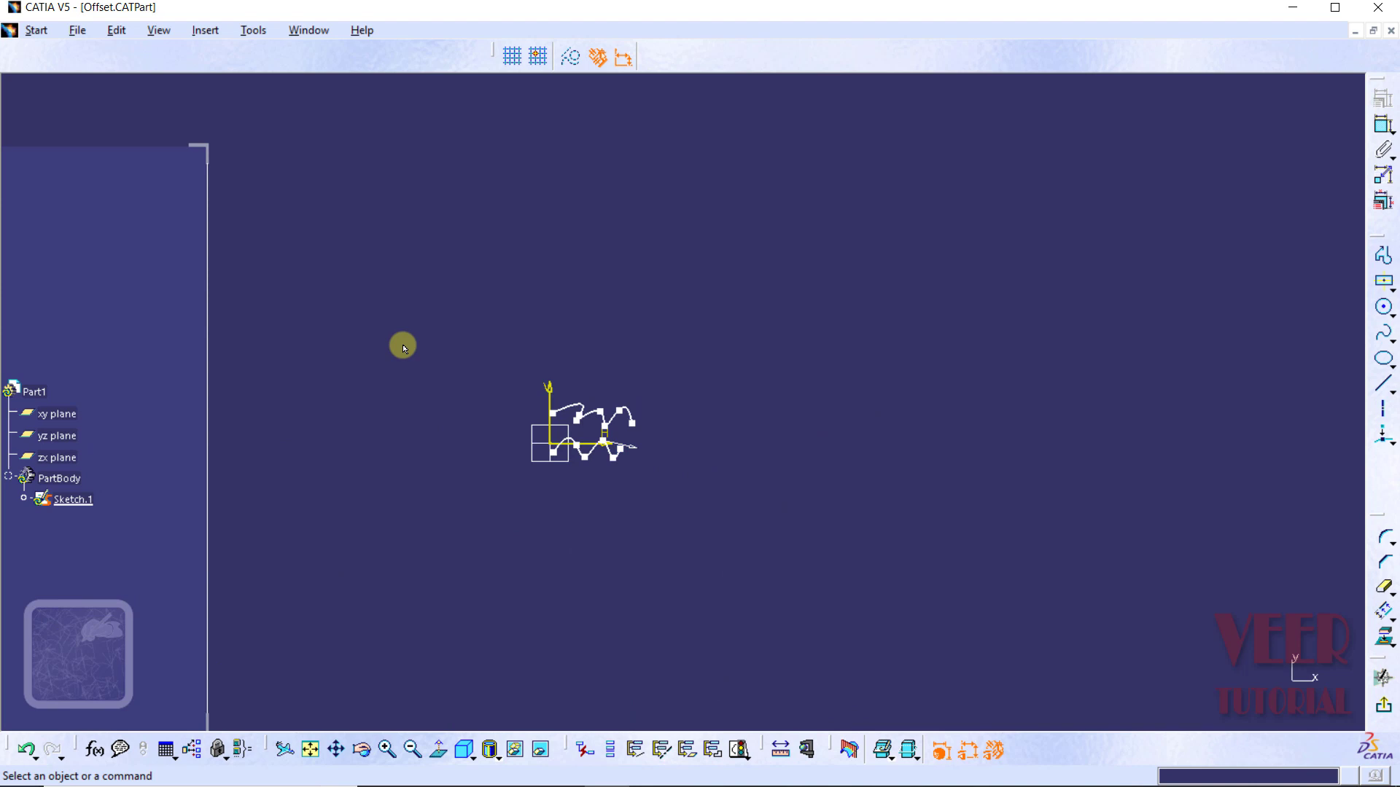
# Connect the right-hand ends of the upper and lower splines with a connecting spline using continuity in tangency.
pyautogui.moveTo(405, 348)
pyautogui.mouseDown(button='middle')
pyautogui.moveTo(450, 275)
pyautogui.moveTo(515, 219)
pyautogui.mouseUp(button='middle')
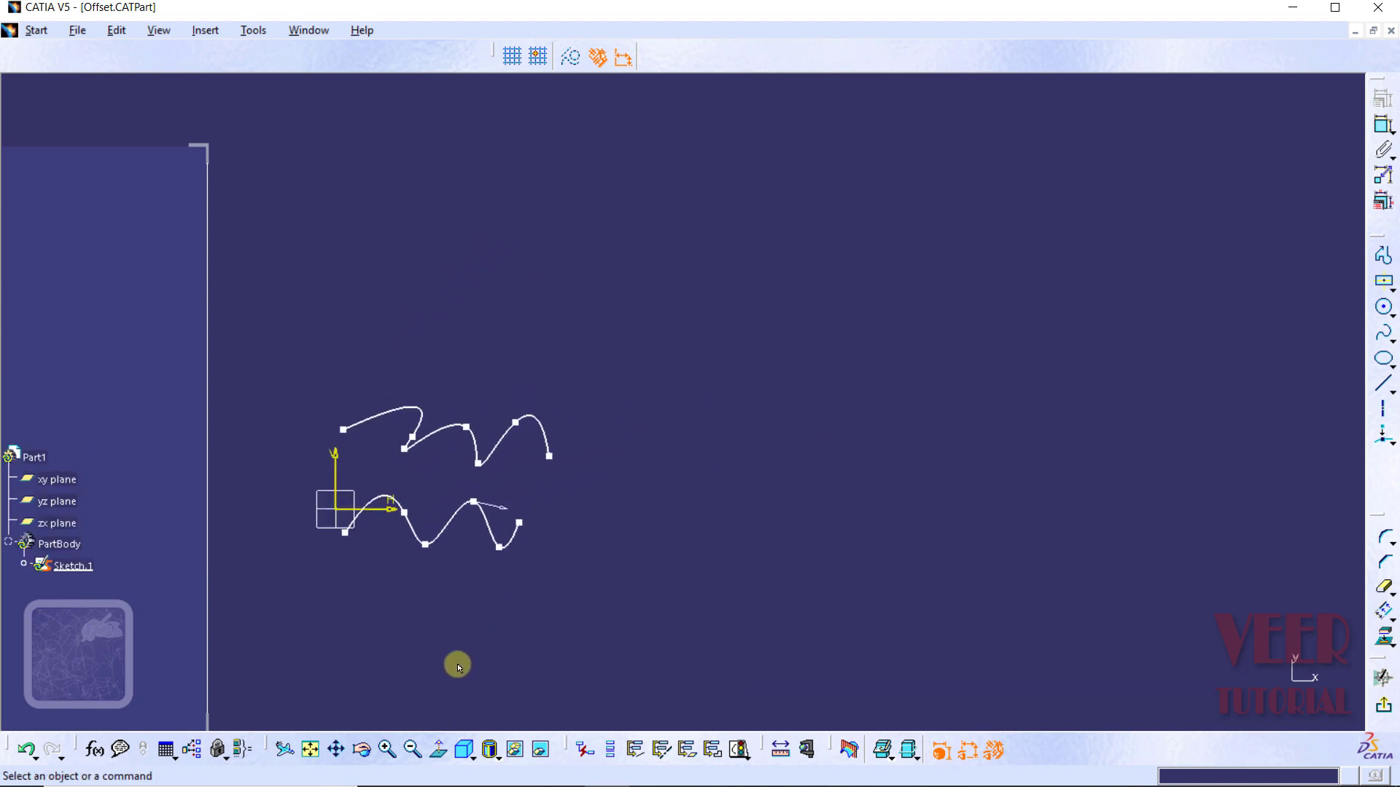
pyautogui.moveTo(678, 382); pyautogui.dragTo(943, 344, button='middle')
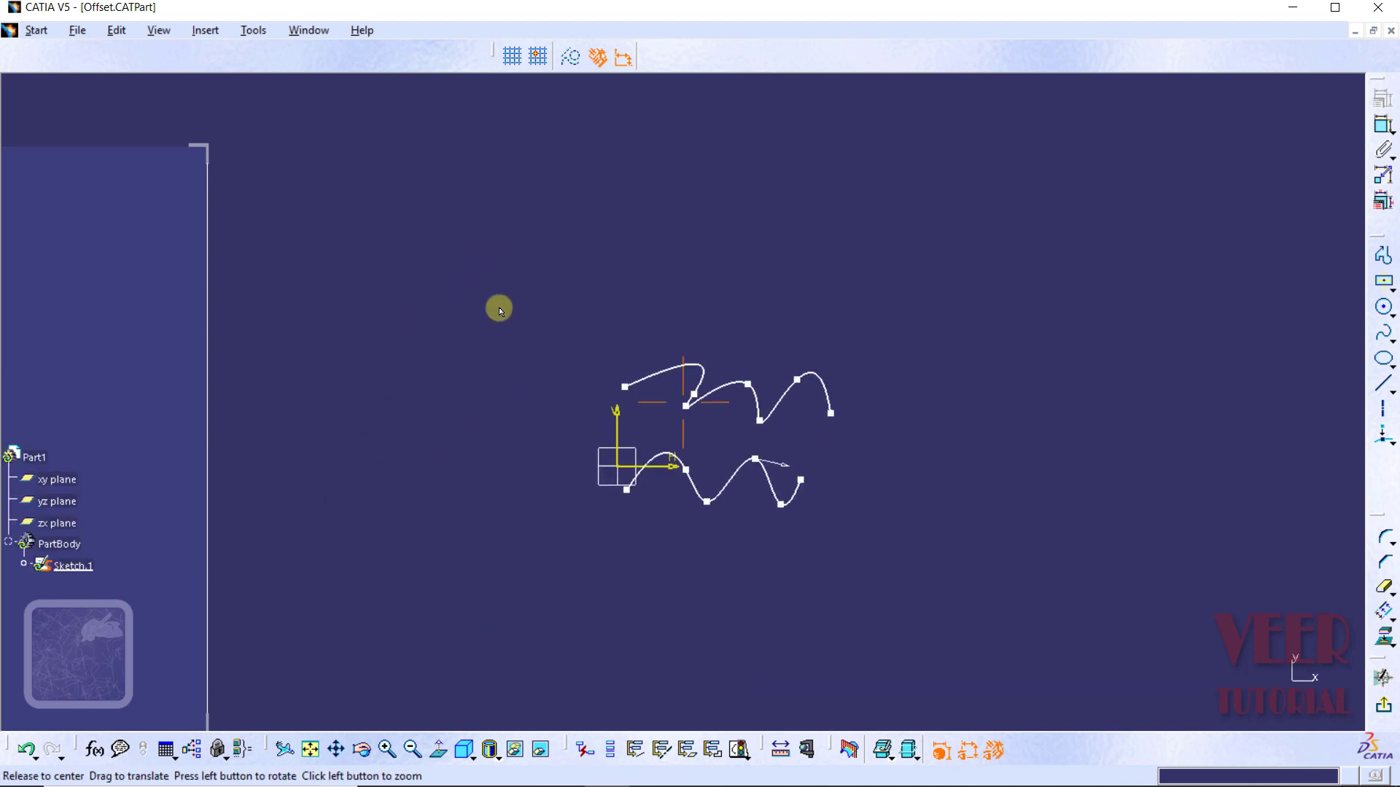
pyautogui.moveTo(499, 310); pyautogui.dragTo(564, 182, button='middle')
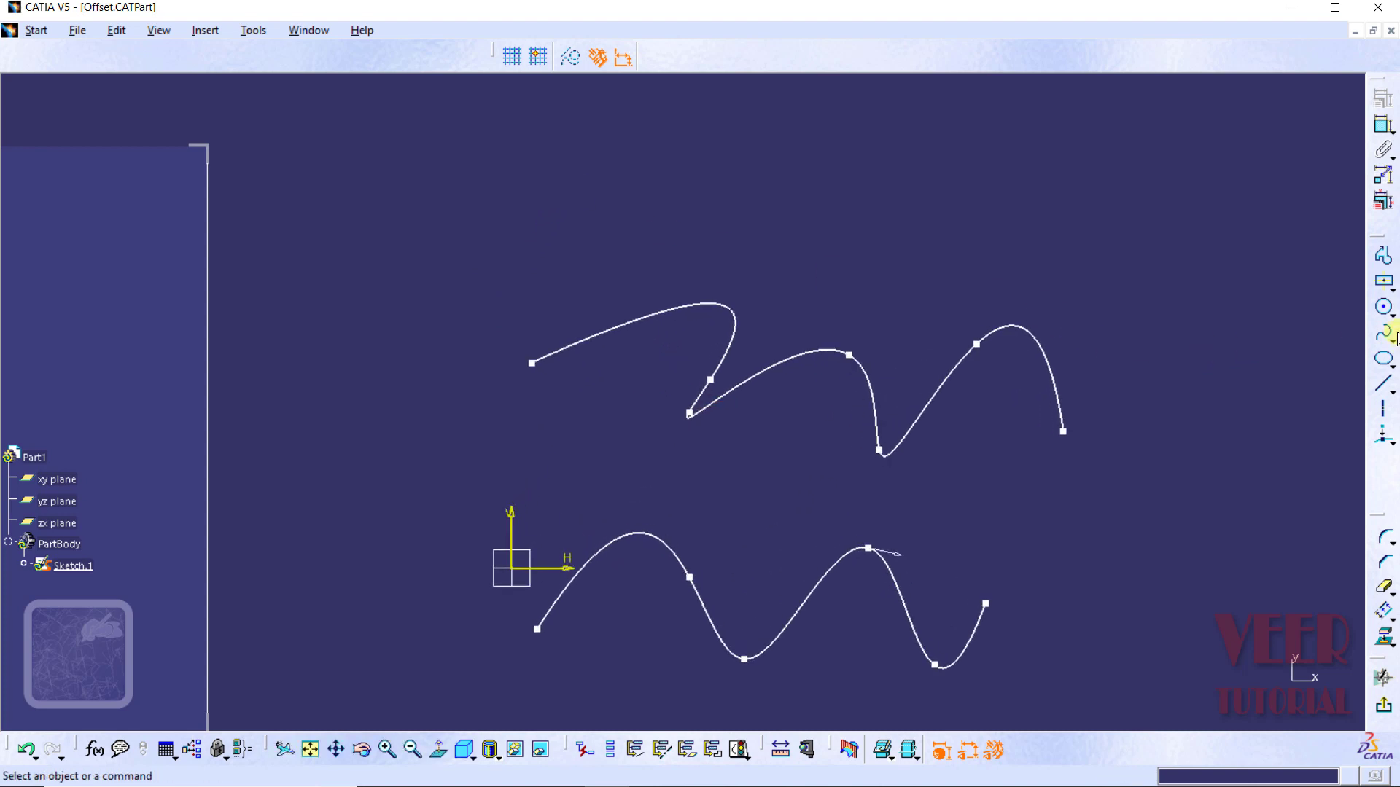
pyautogui.click(1391, 336)
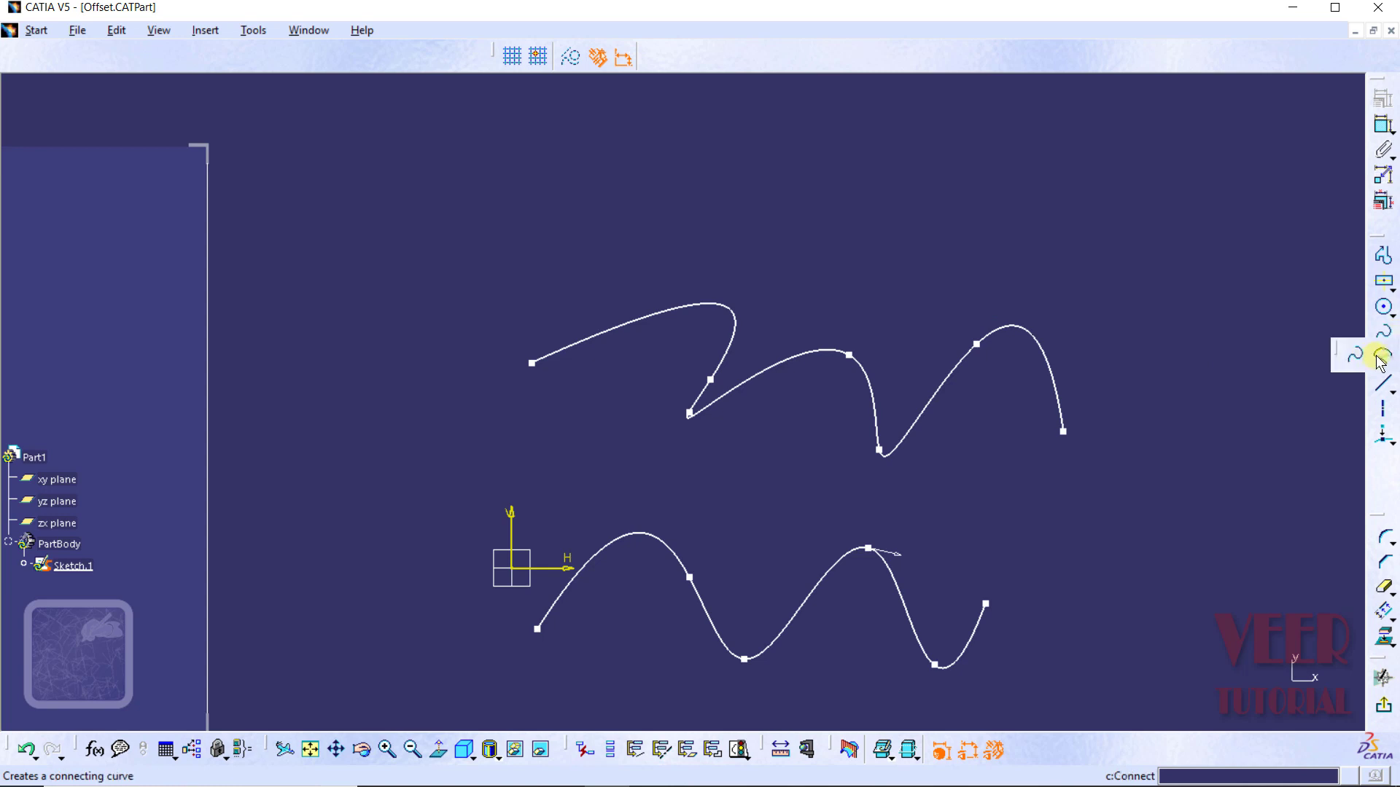
pyautogui.click(1380, 359)
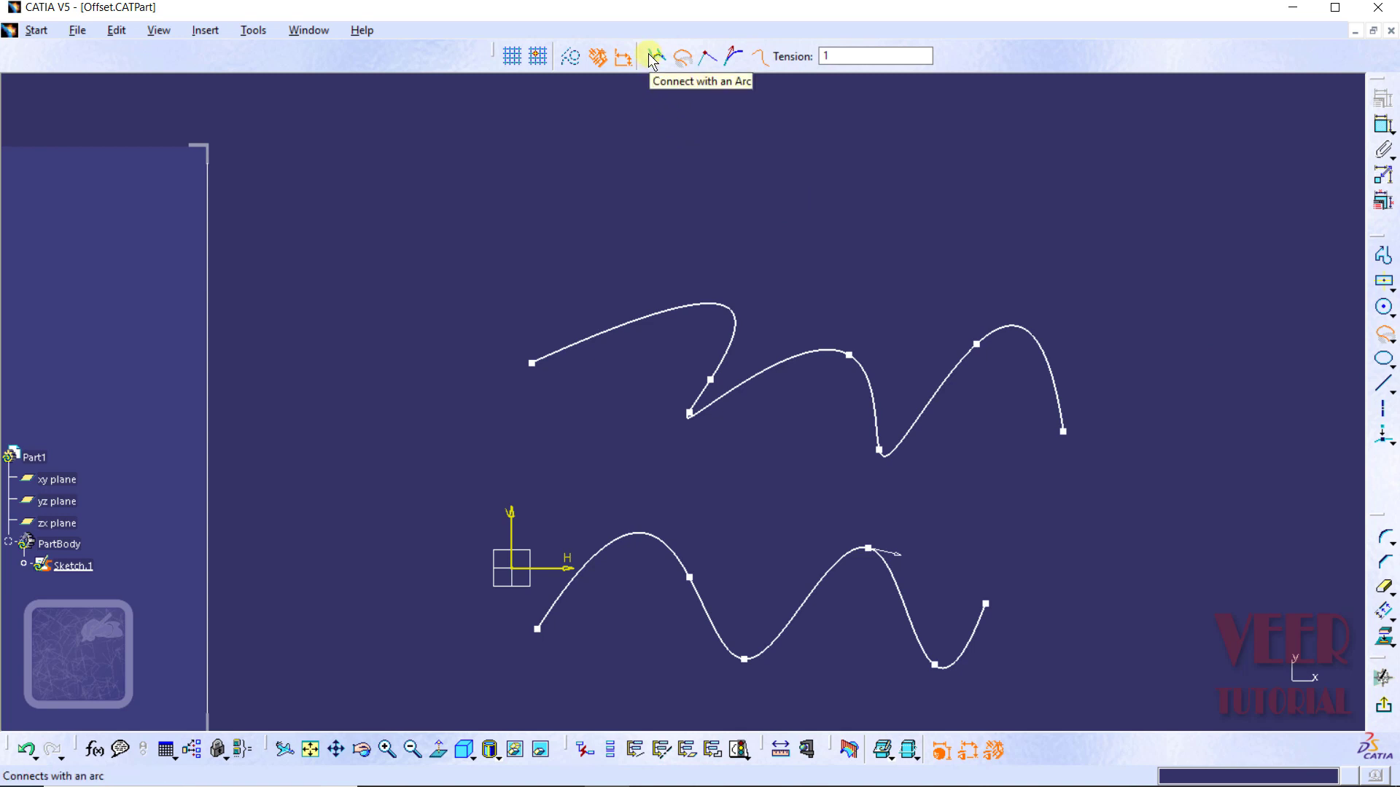
pyautogui.click(676, 62)
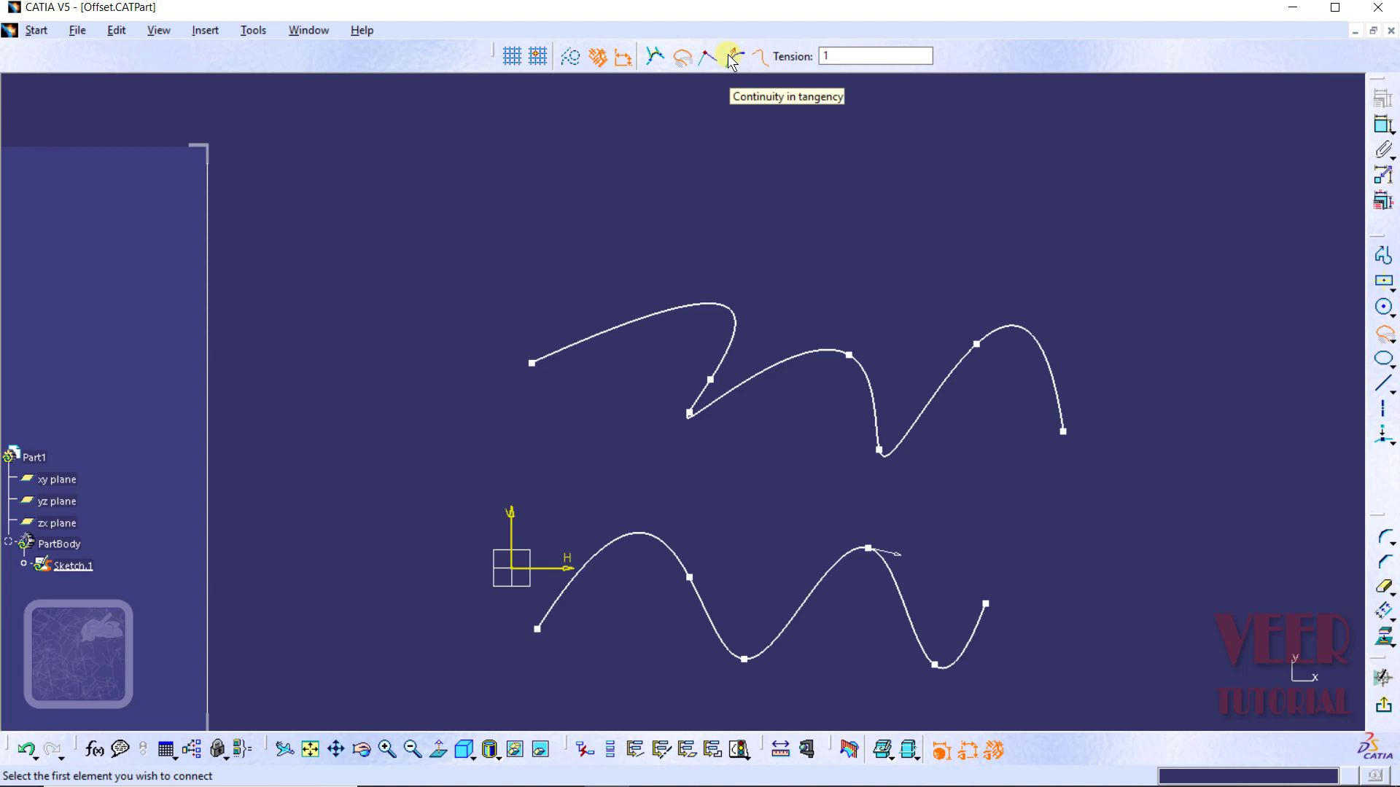
pyautogui.click(731, 57)
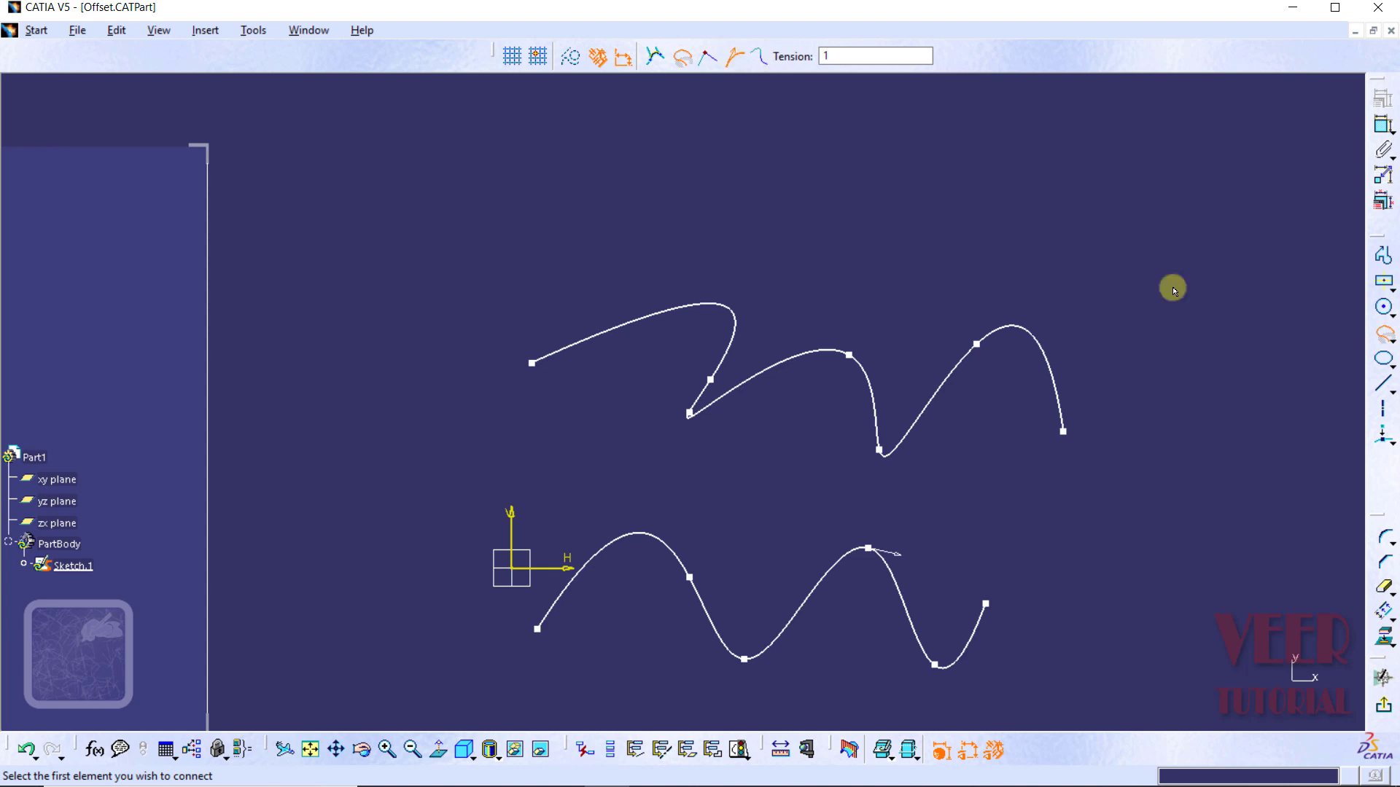
pyautogui.click(1061, 416)
pyautogui.click(981, 621)
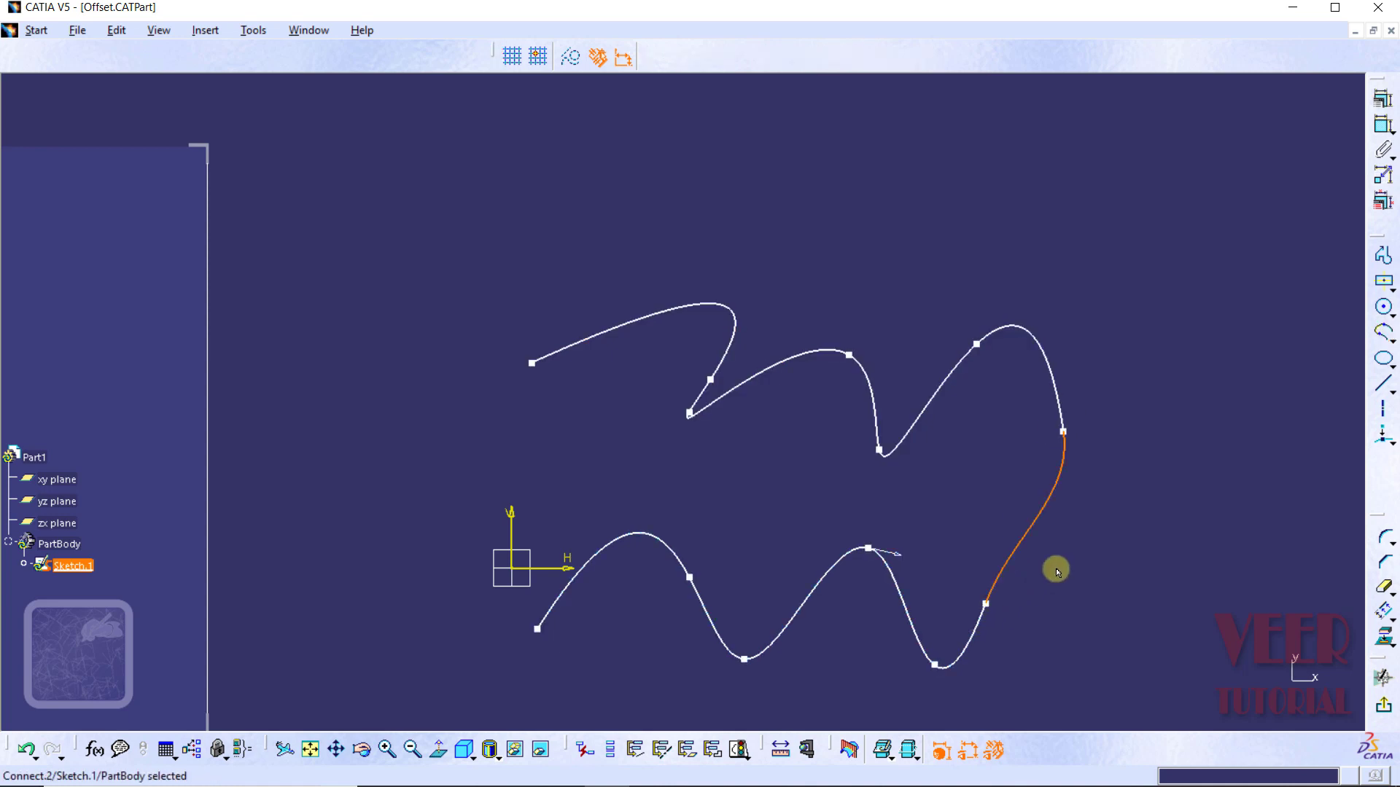
pyautogui.click(1108, 483)
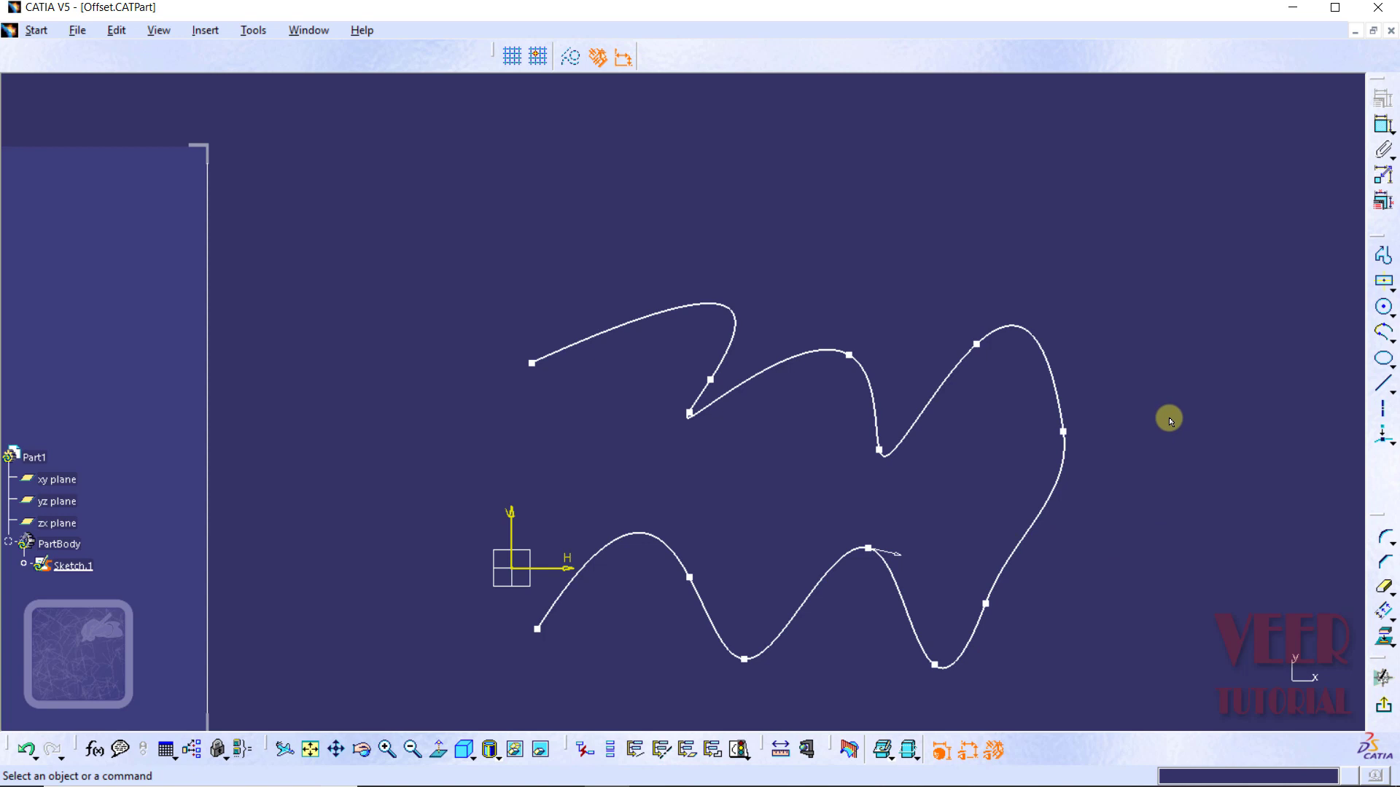
# Try connecting the two splines near their left-hand ends with an arc, and undo the connection.
pyautogui.click(1386, 363)
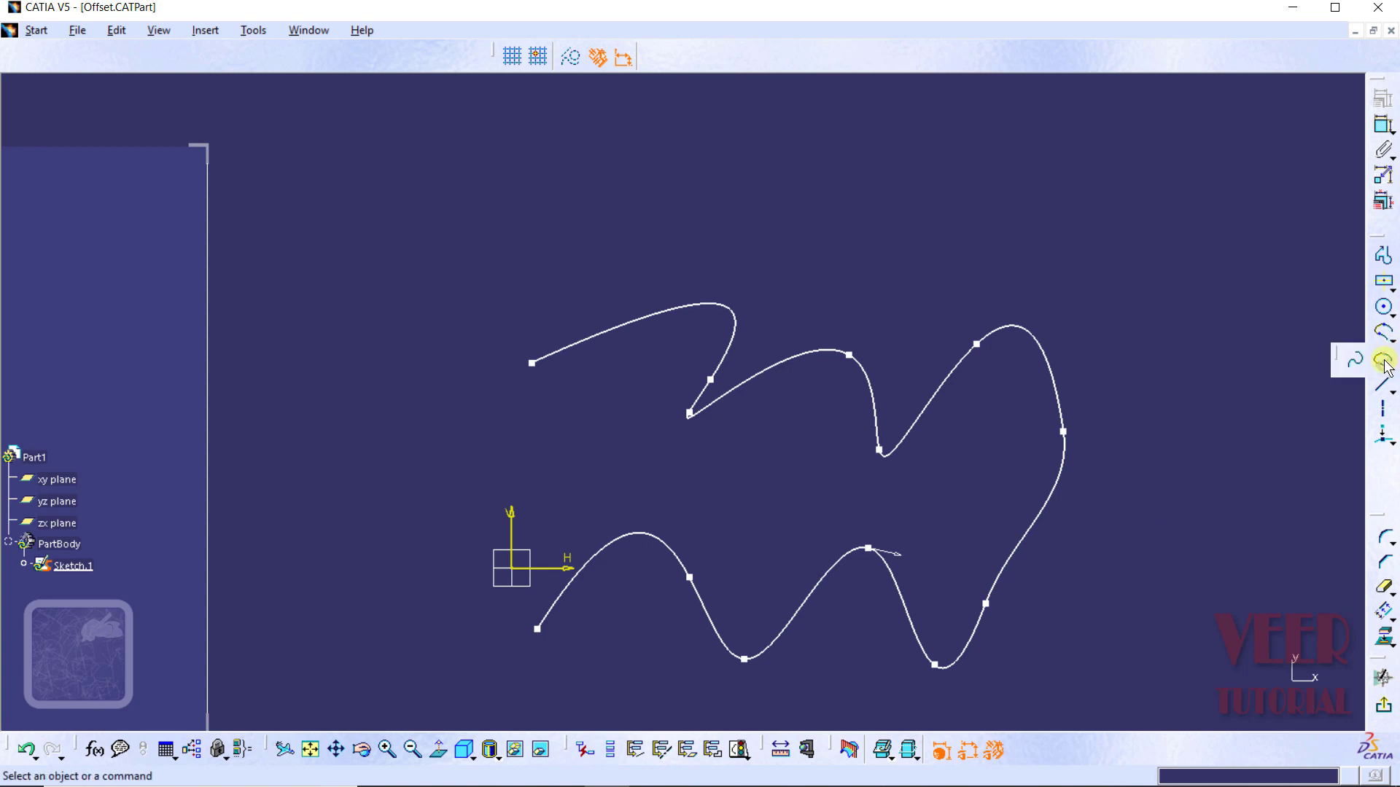
pyautogui.click(1385, 364)
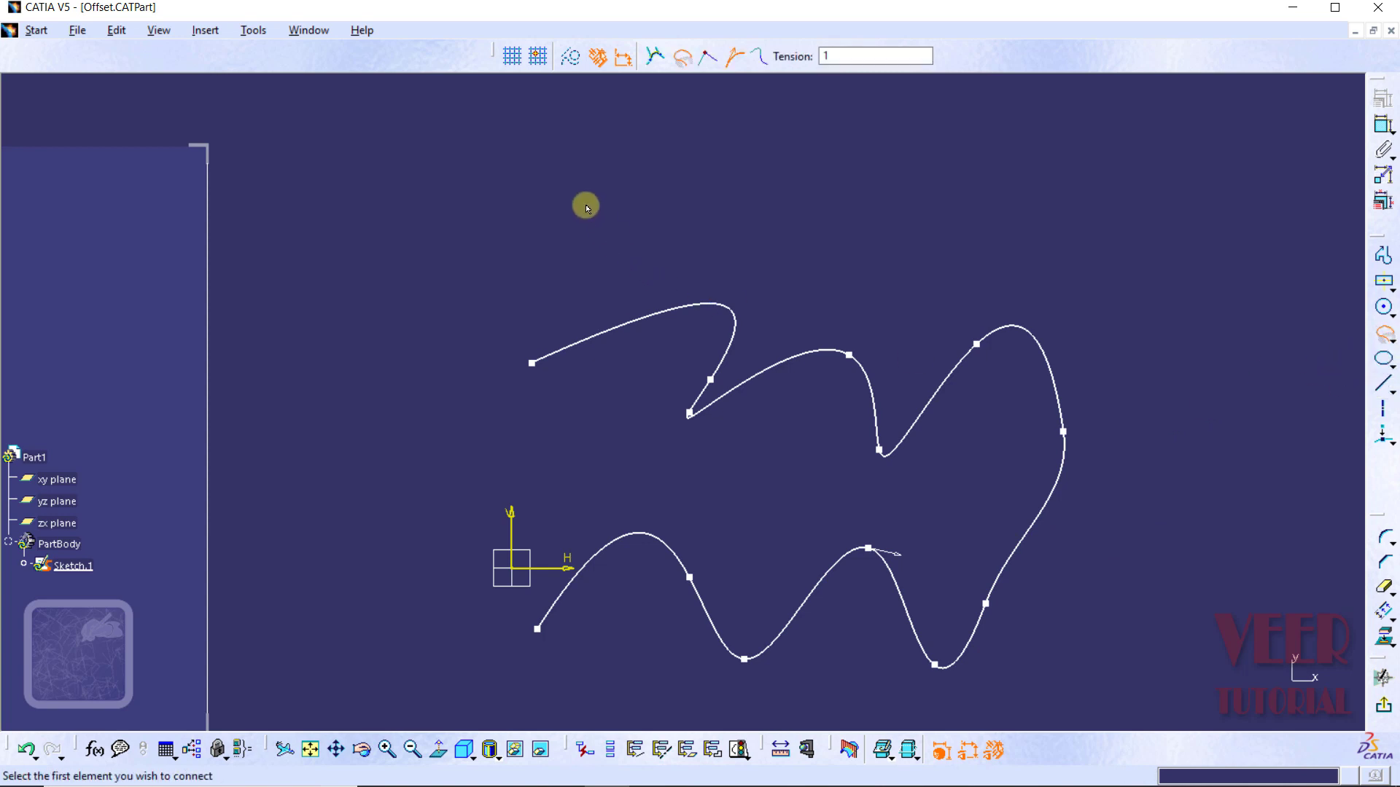
pyautogui.click(651, 53)
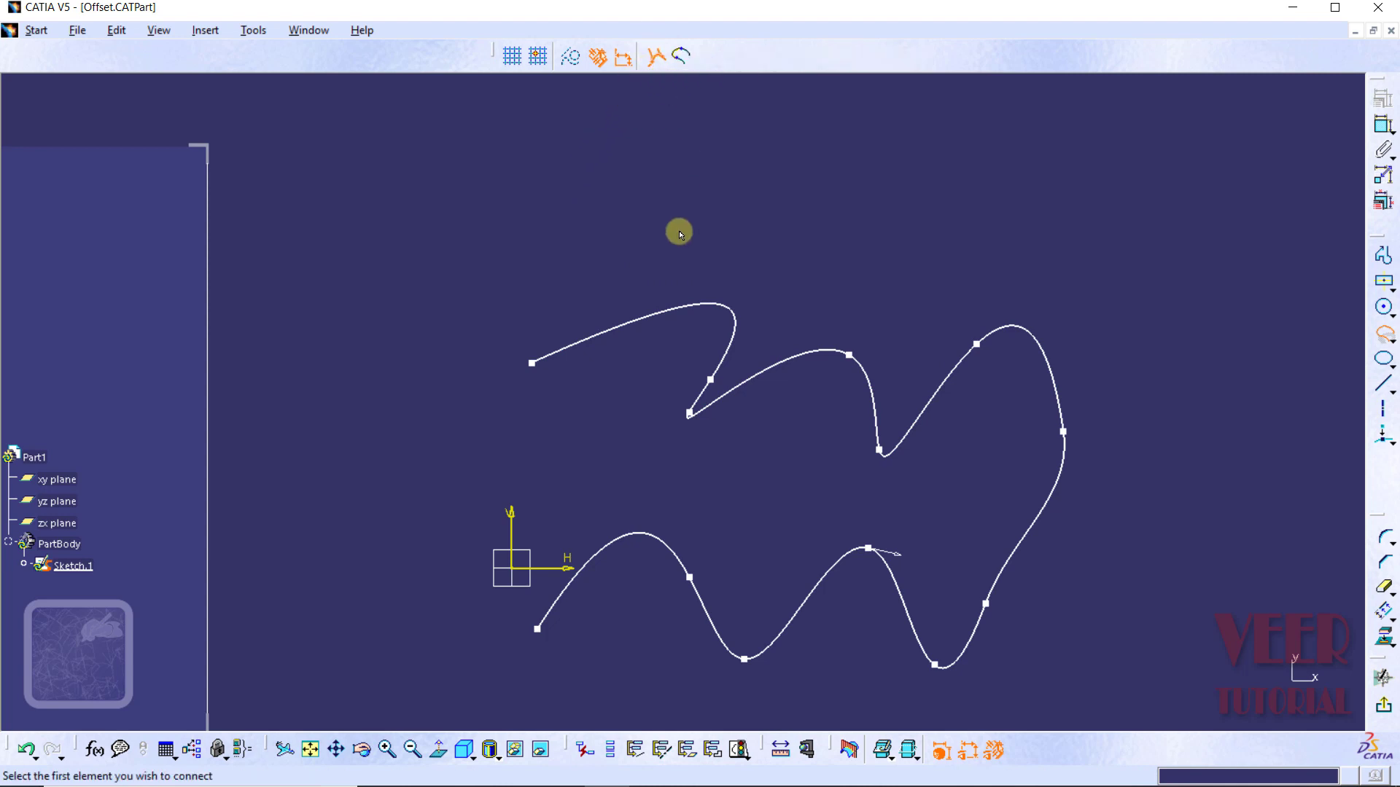
pyautogui.click(550, 355)
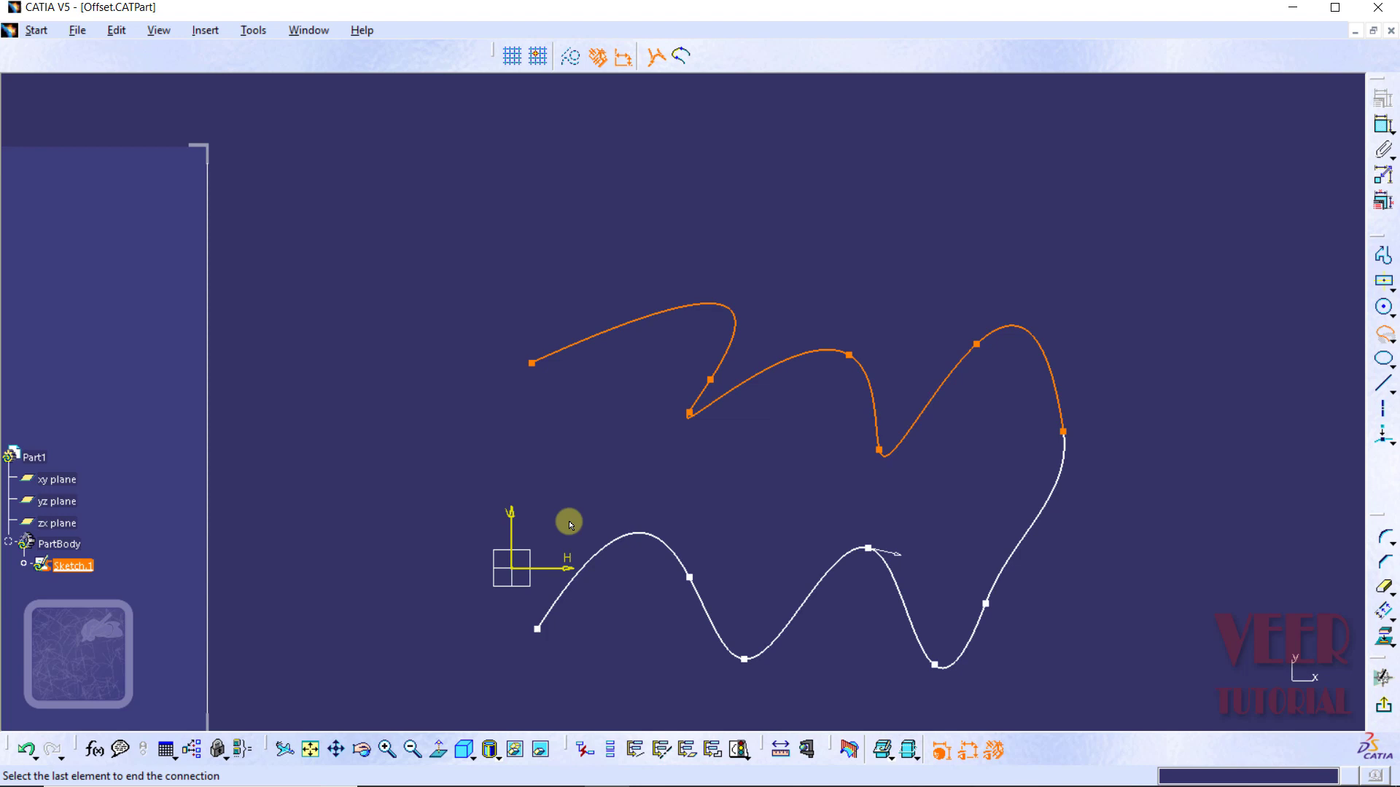
pyautogui.click(554, 604)
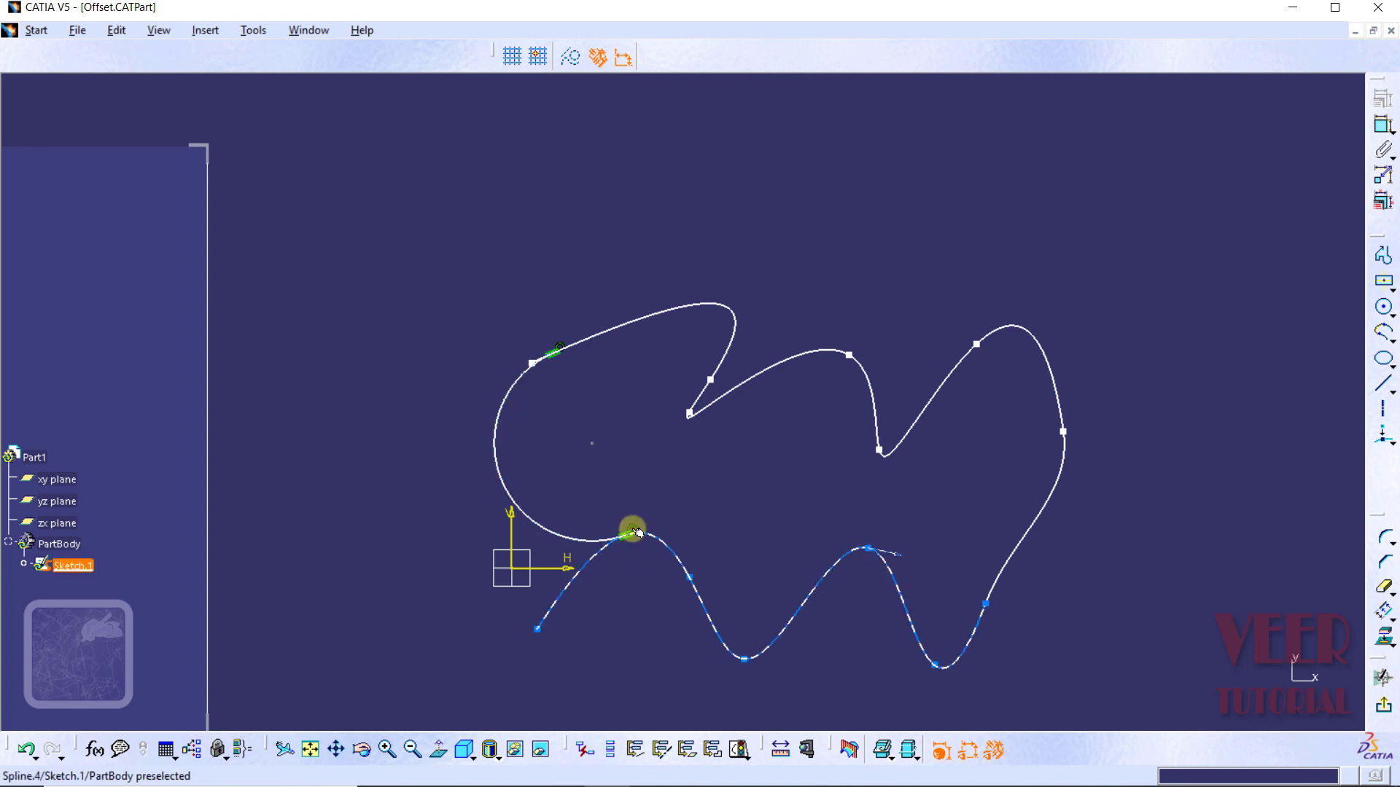
pyautogui.hotkey('ctrl', 'z')
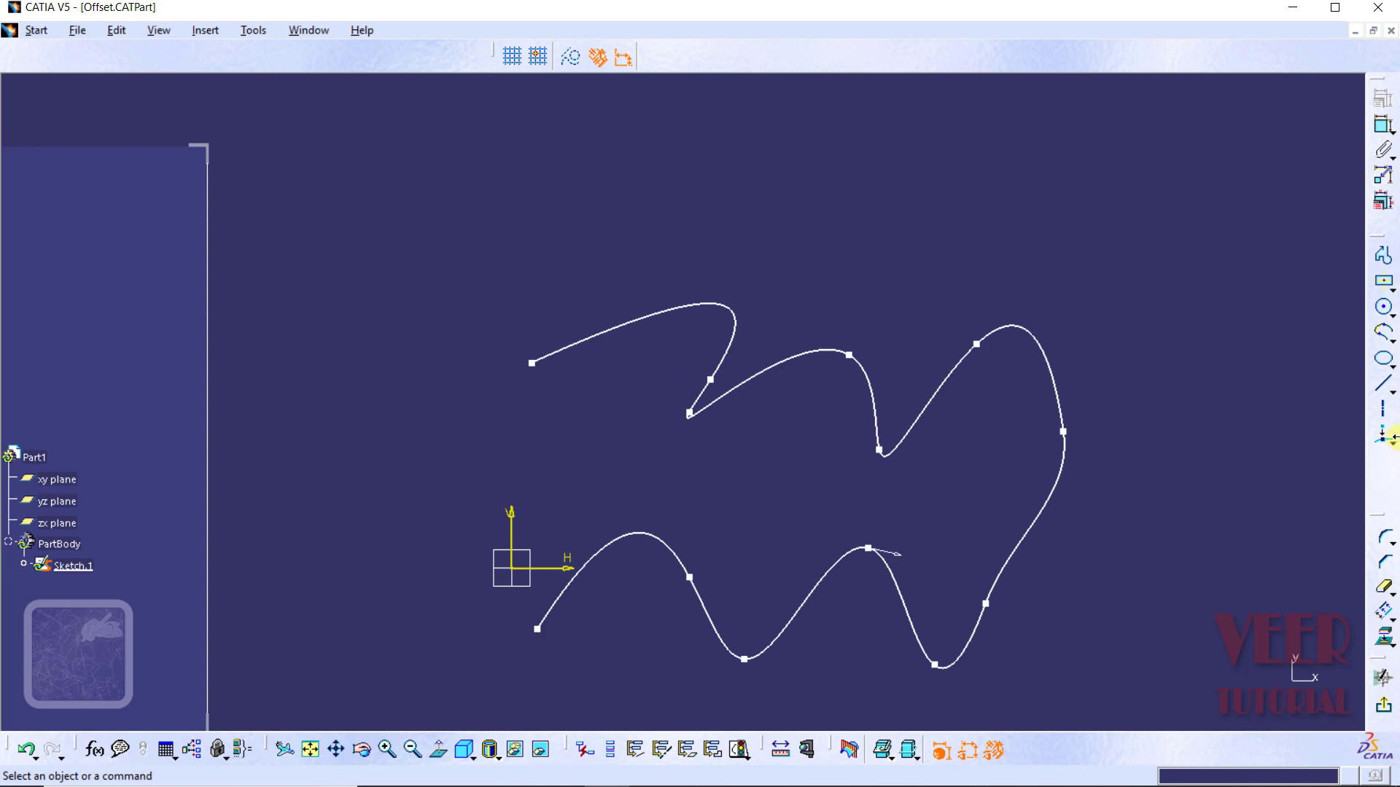
# Connect the left-hand ends of the upper and lower splines with a connecting spline using continuity in curvature.
pyautogui.click(1389, 344)
pyautogui.click(1388, 357)
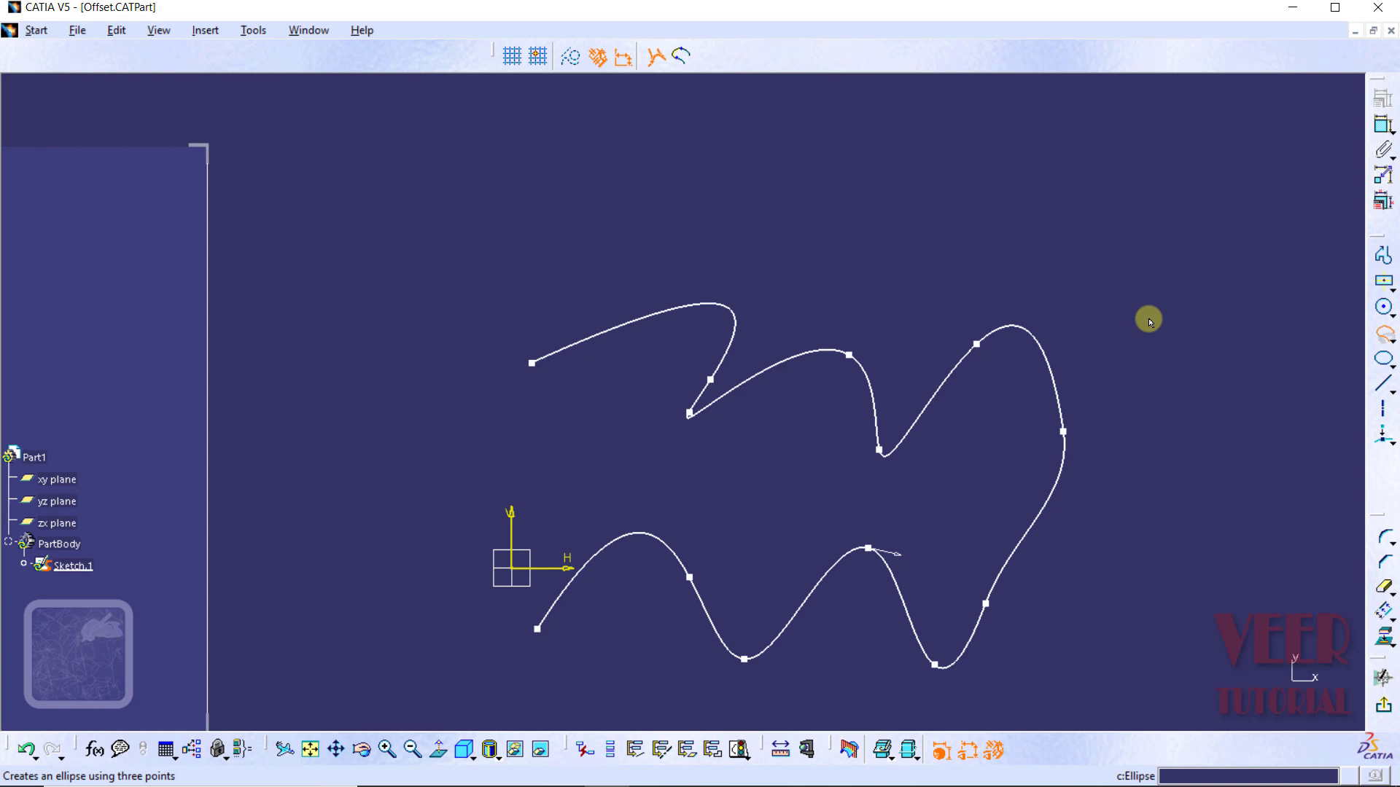
pyautogui.click(683, 57)
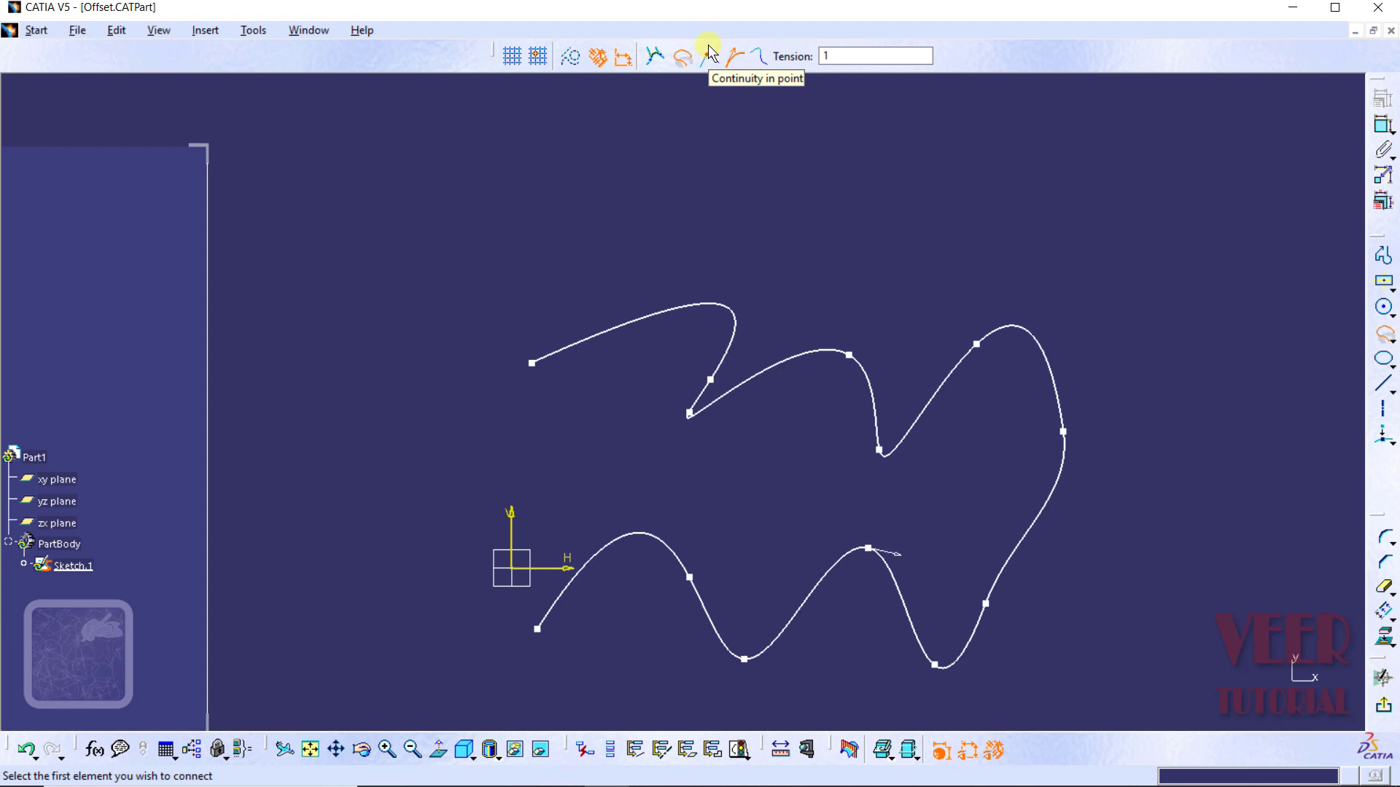
pyautogui.click(759, 57)
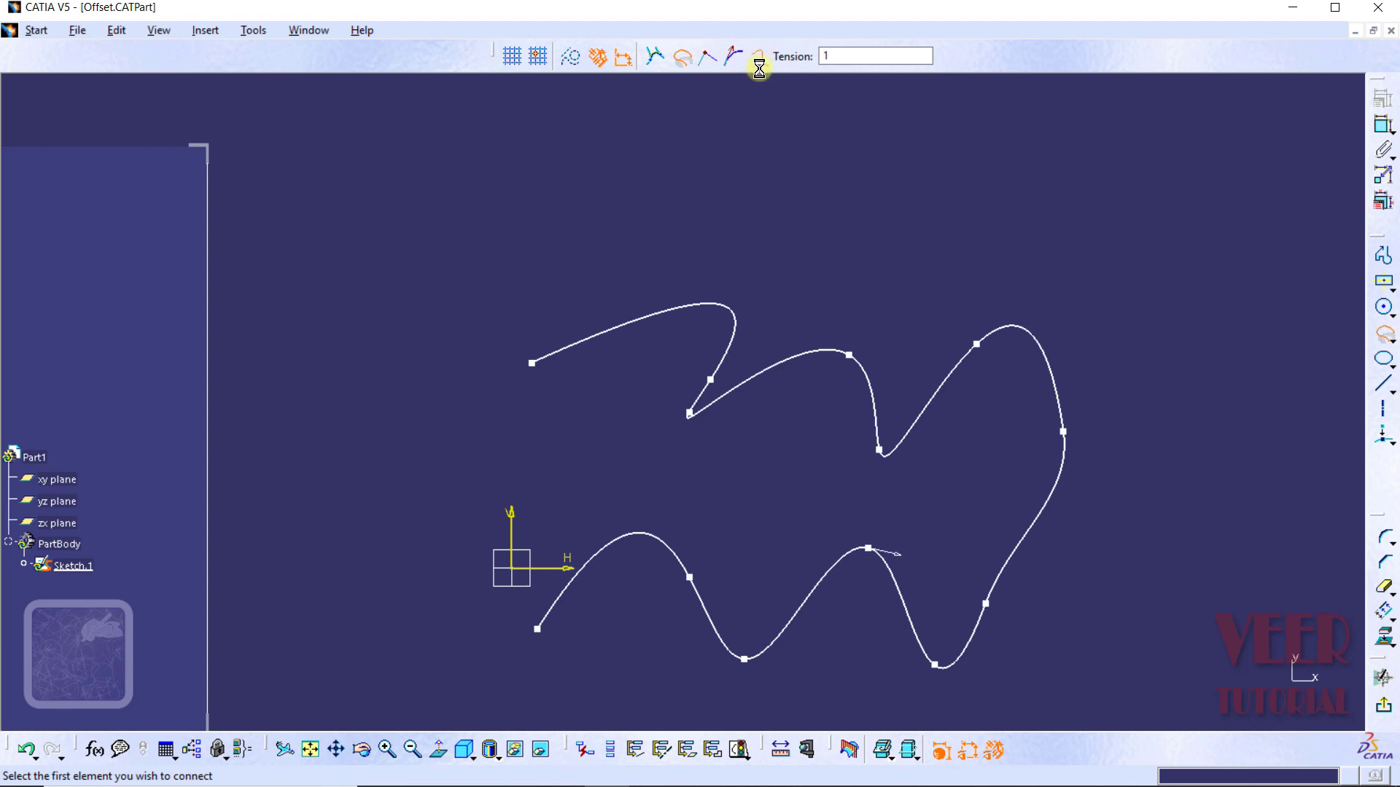
pyautogui.click(535, 355)
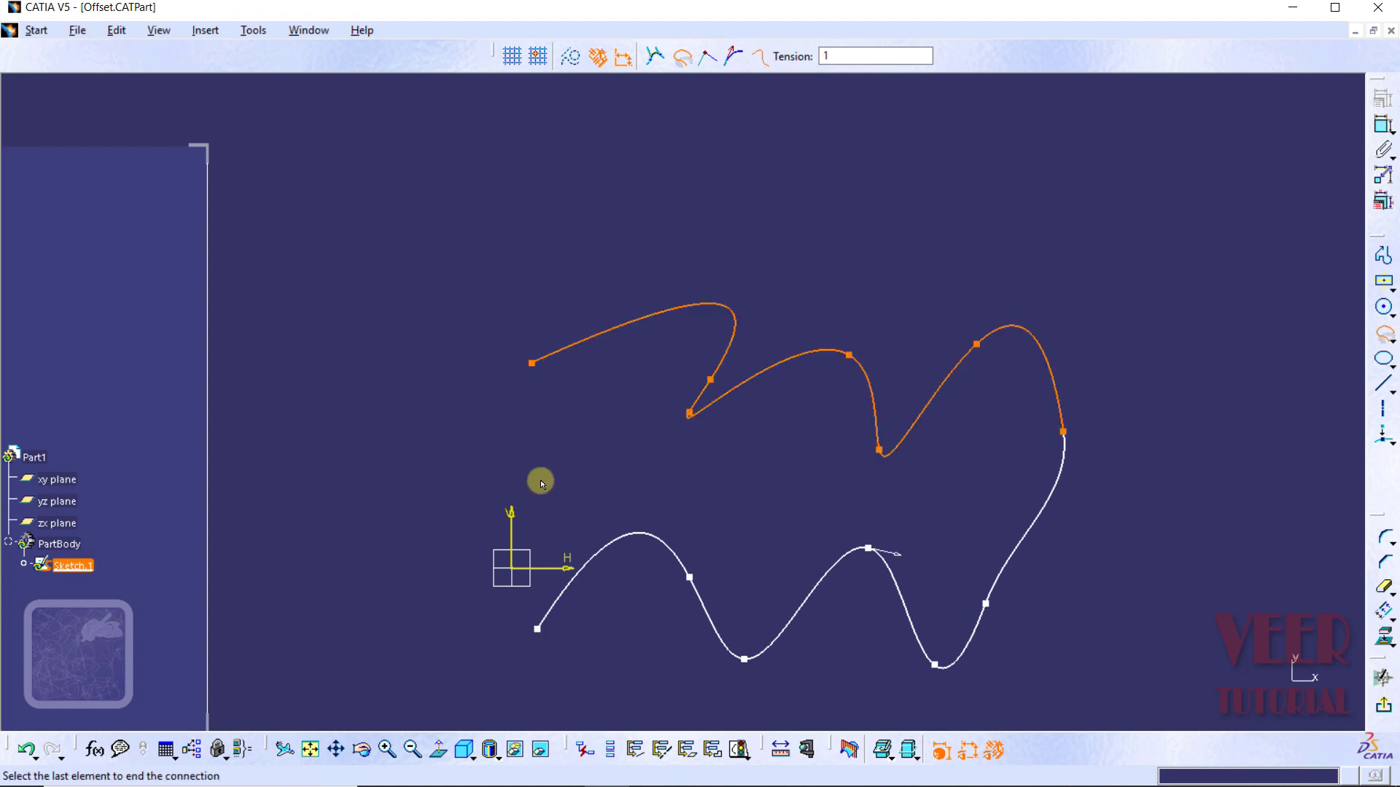
pyautogui.click(538, 629)
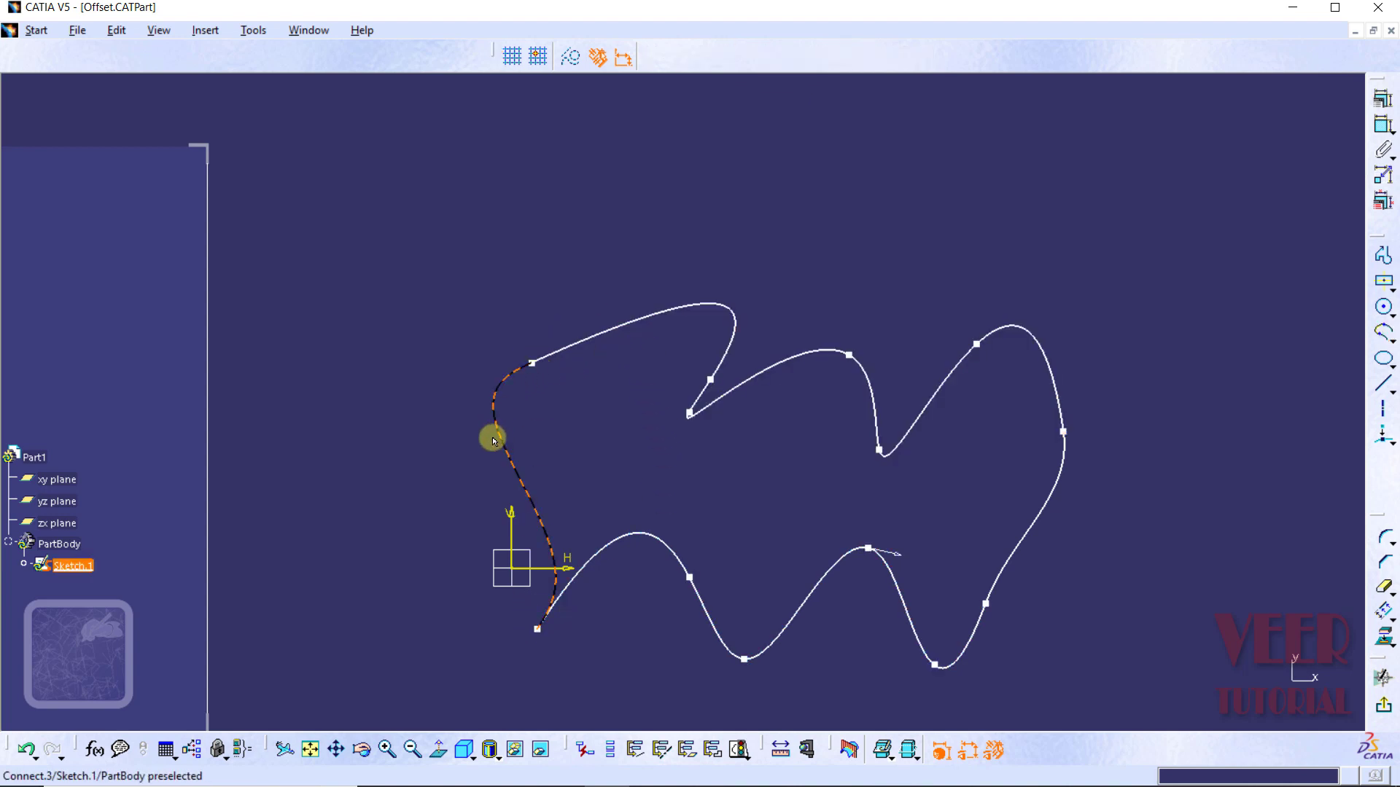
pyautogui.click(1088, 172)
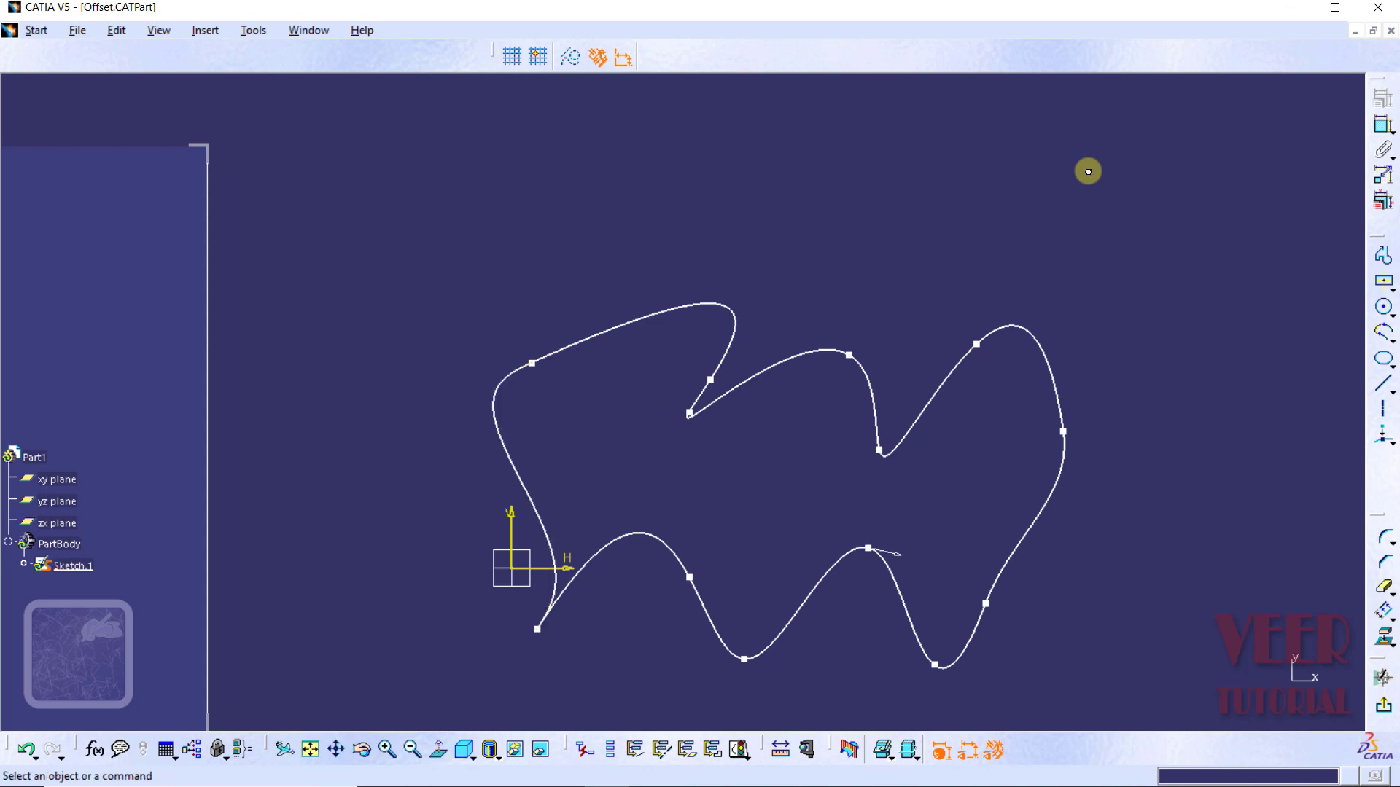